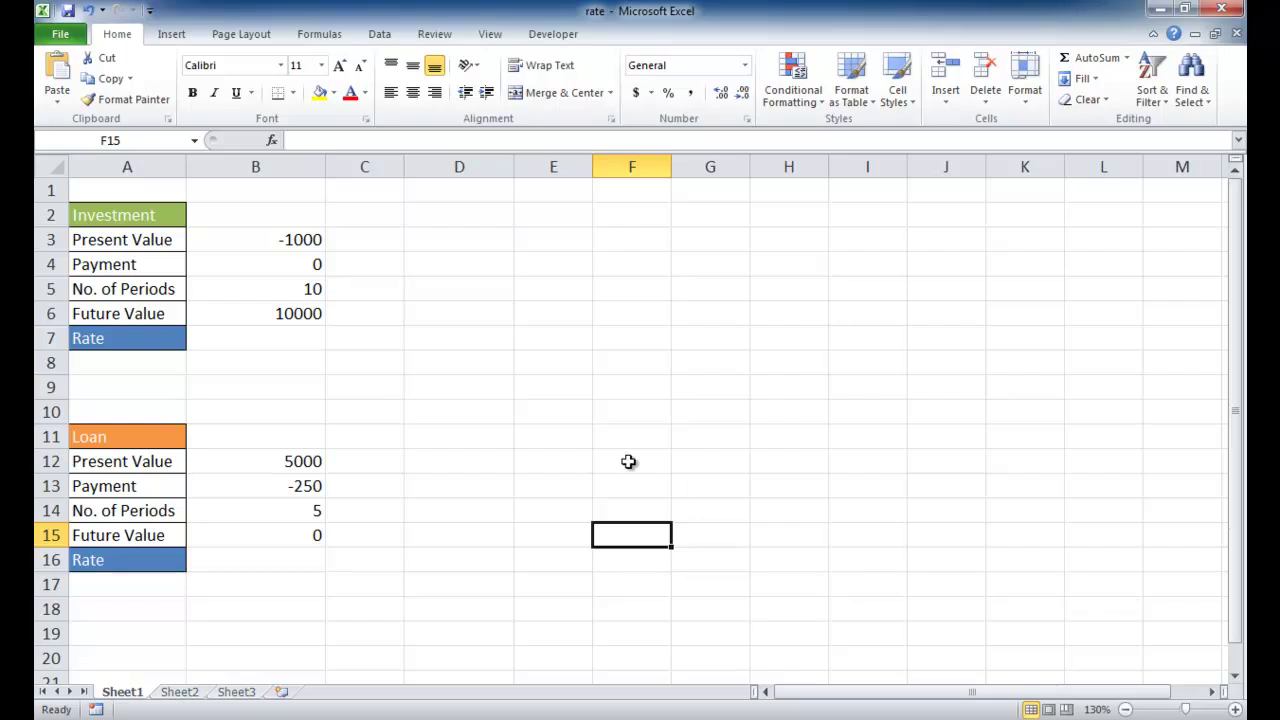
Review the Investment inputs (-1000 present value, 10 periods, 10000 future value) and select Rate cell B7.
{"action": "left_click", "coordinate": [138, 215]}
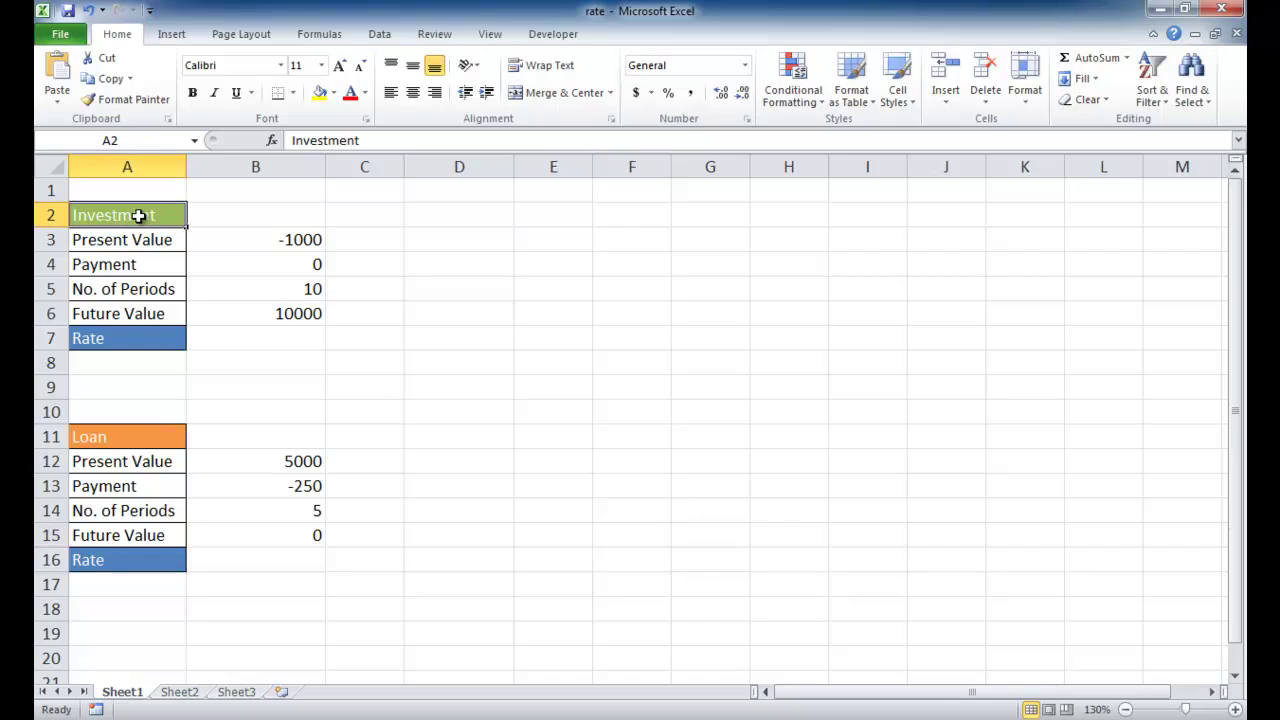
{"action": "left_click", "coordinate": [143, 442]}
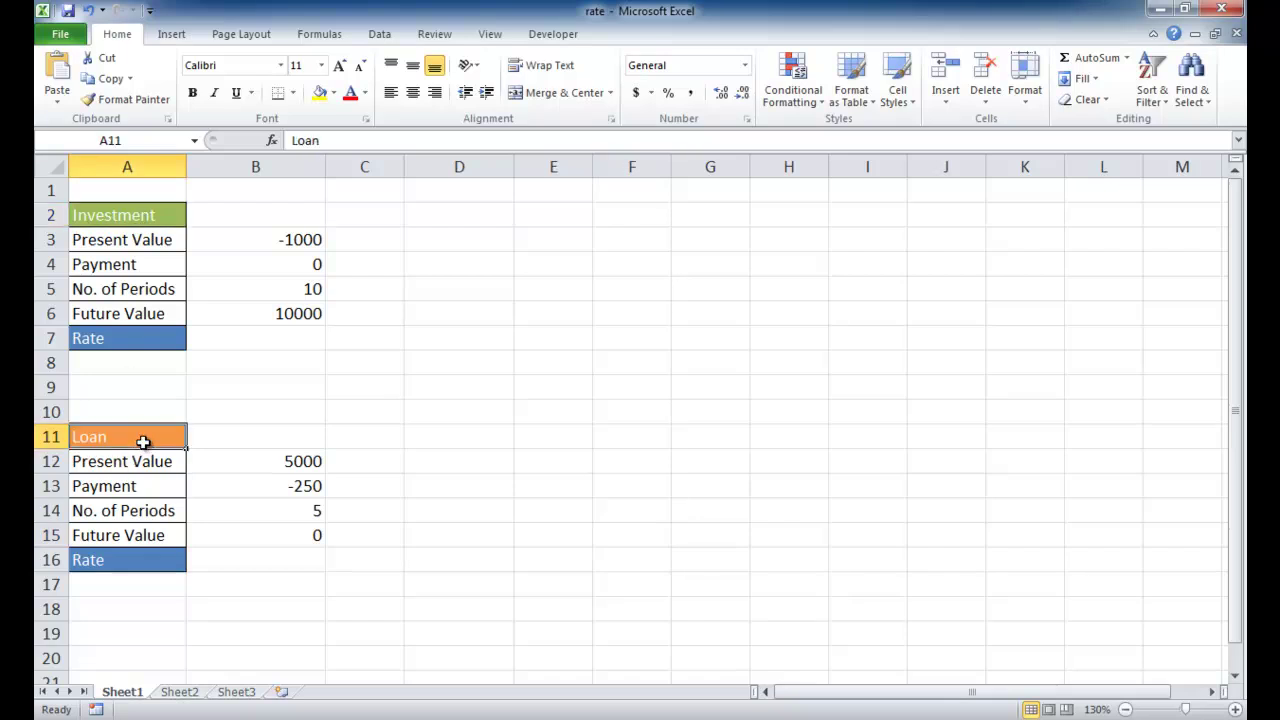
{"action": "left_click", "coordinate": [258, 215]}
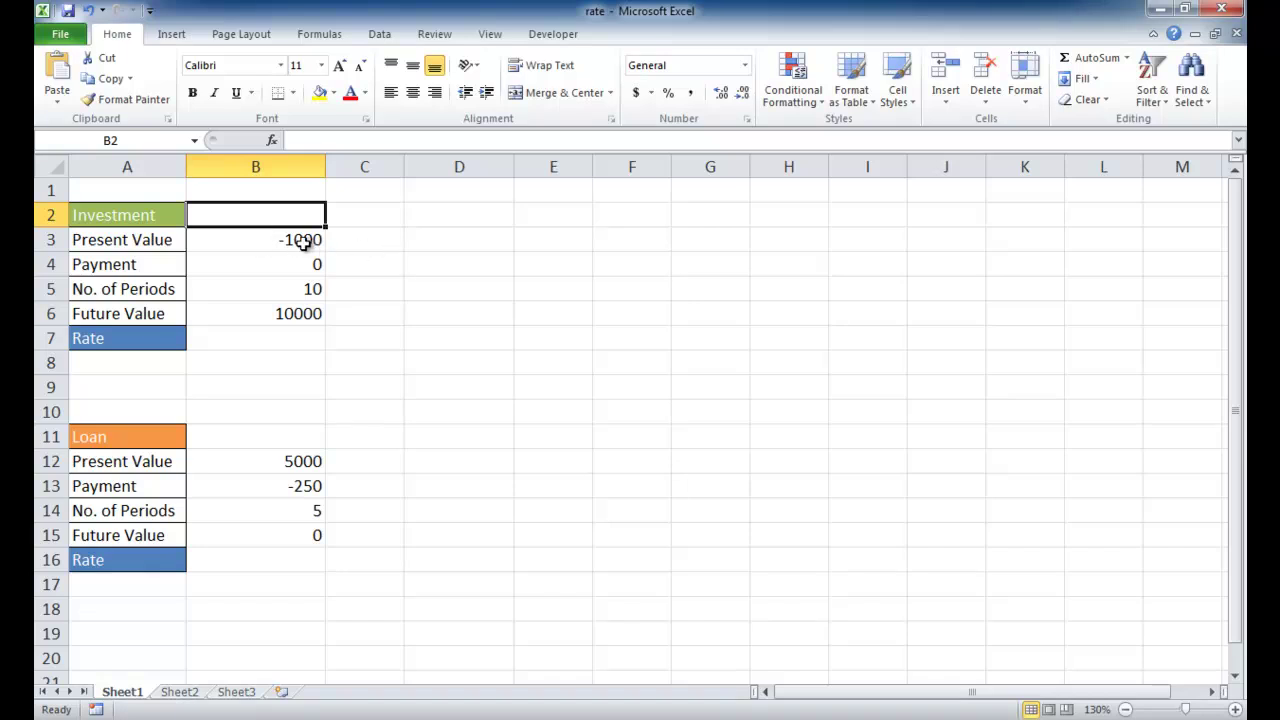
{"action": "left_click", "coordinate": [302, 241]}
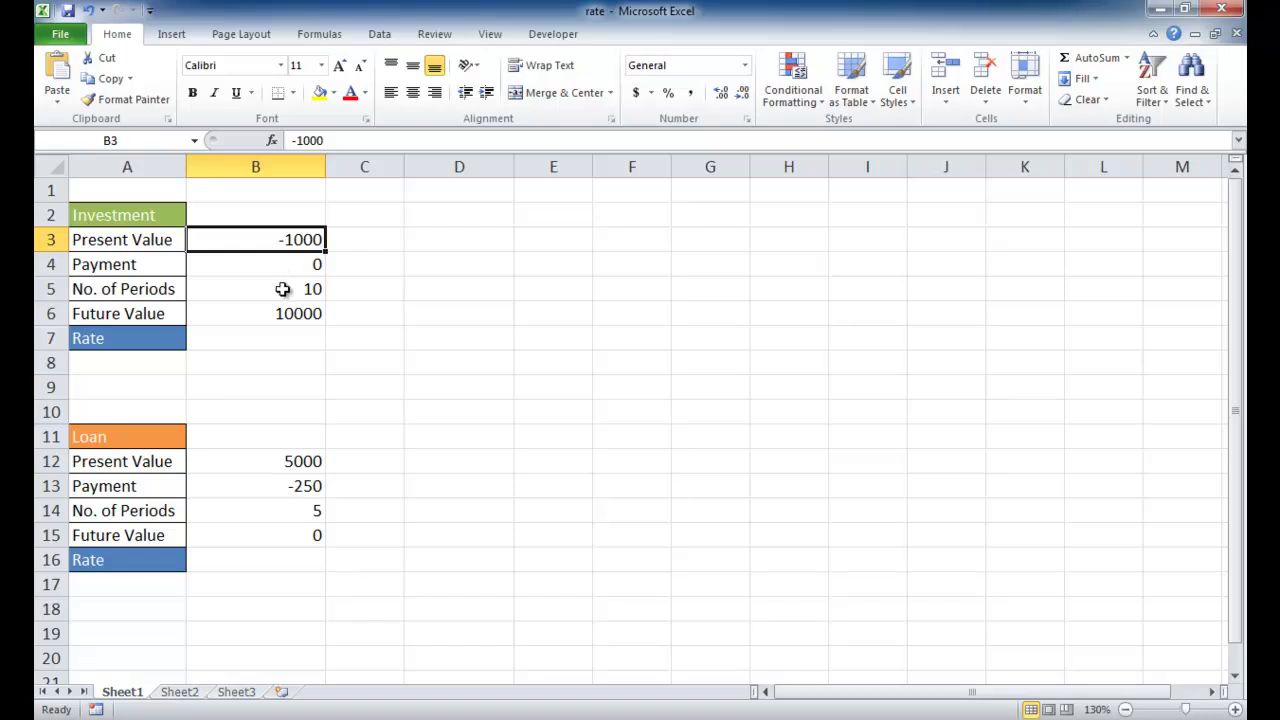
{"action": "left_click", "coordinate": [283, 289]}
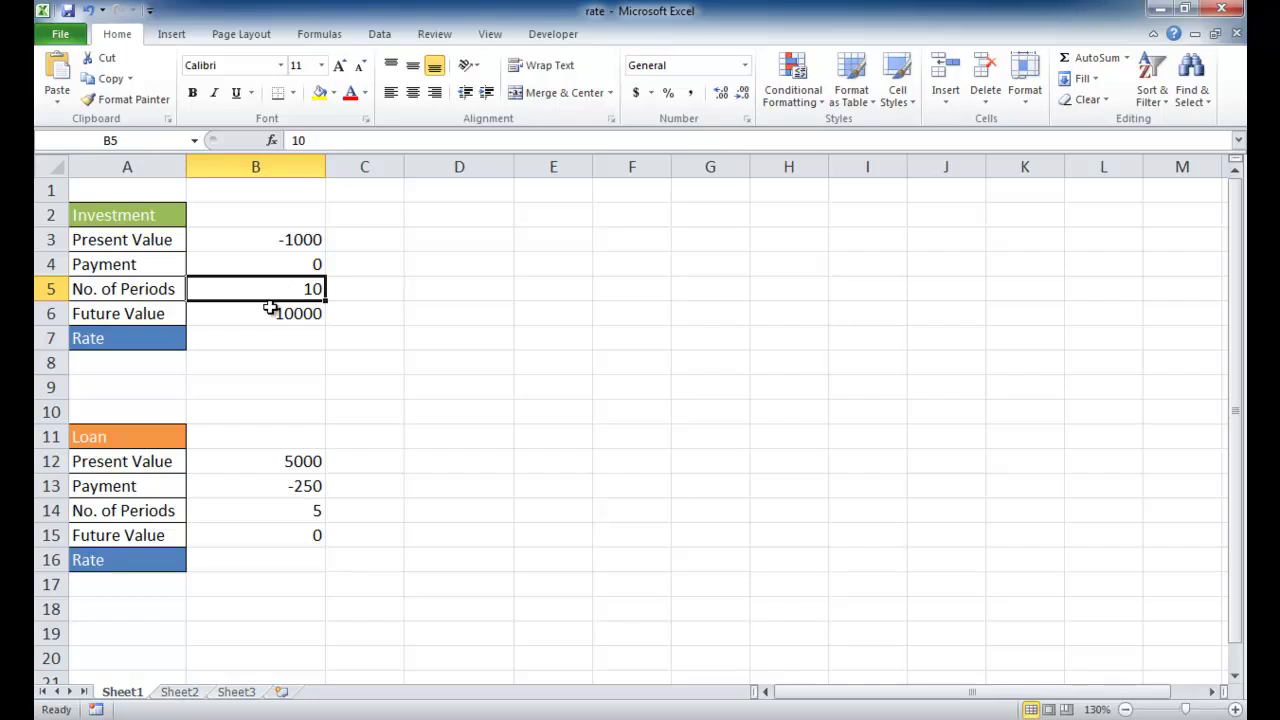
{"action": "left_click", "coordinate": [270, 313]}
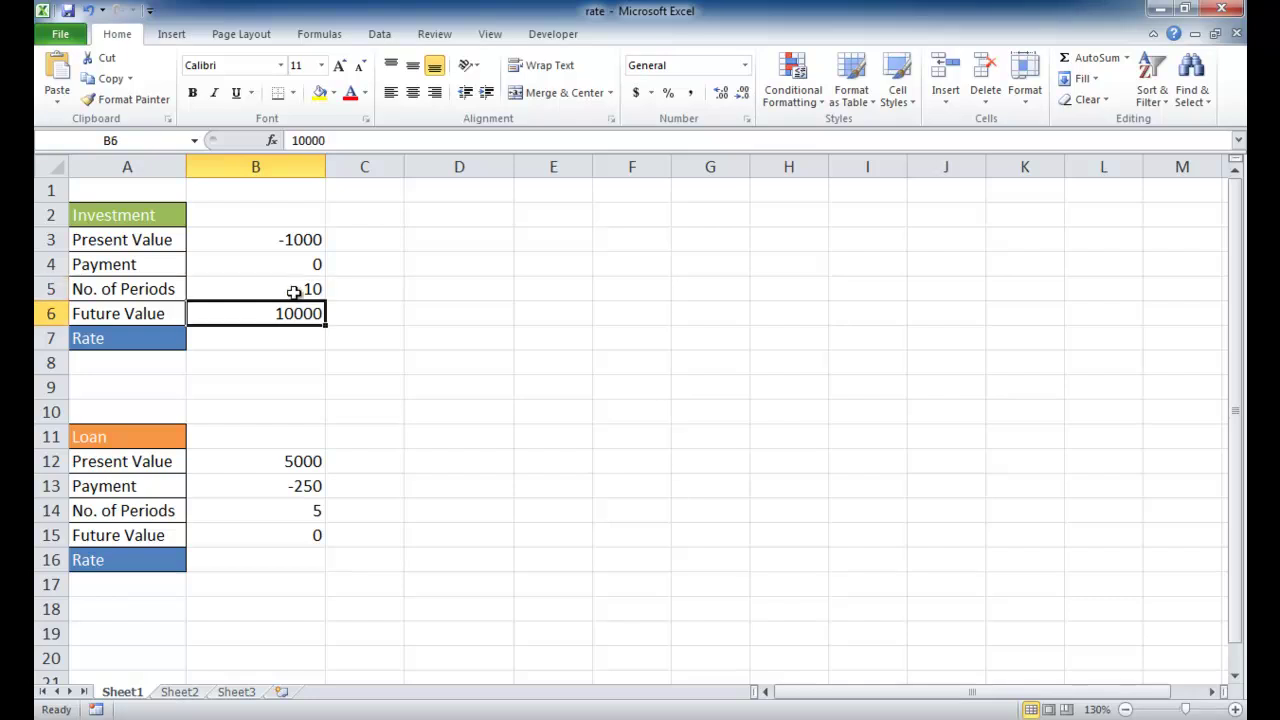
{"action": "left_click", "coordinate": [279, 341]}
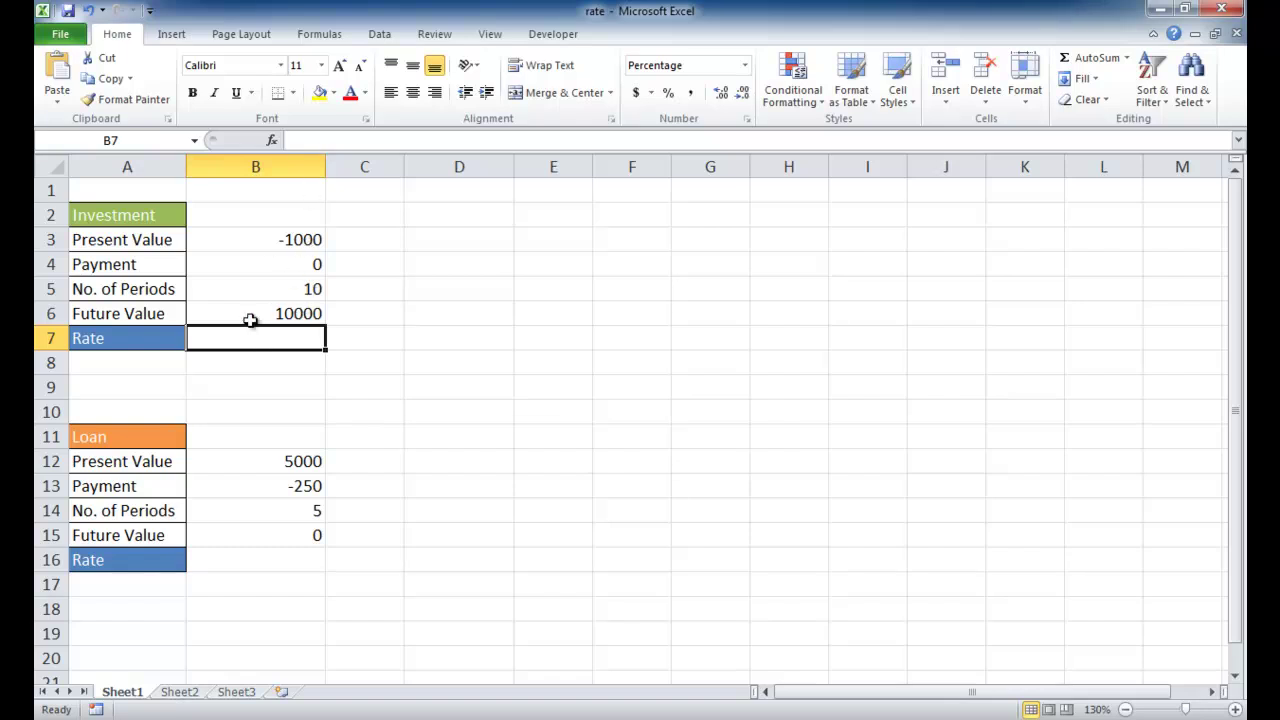
Enter =rate(B5,B4,B3,B6 in B7 from the periods, payment, present value and future value cells.
{"action": "type", "text": "="}
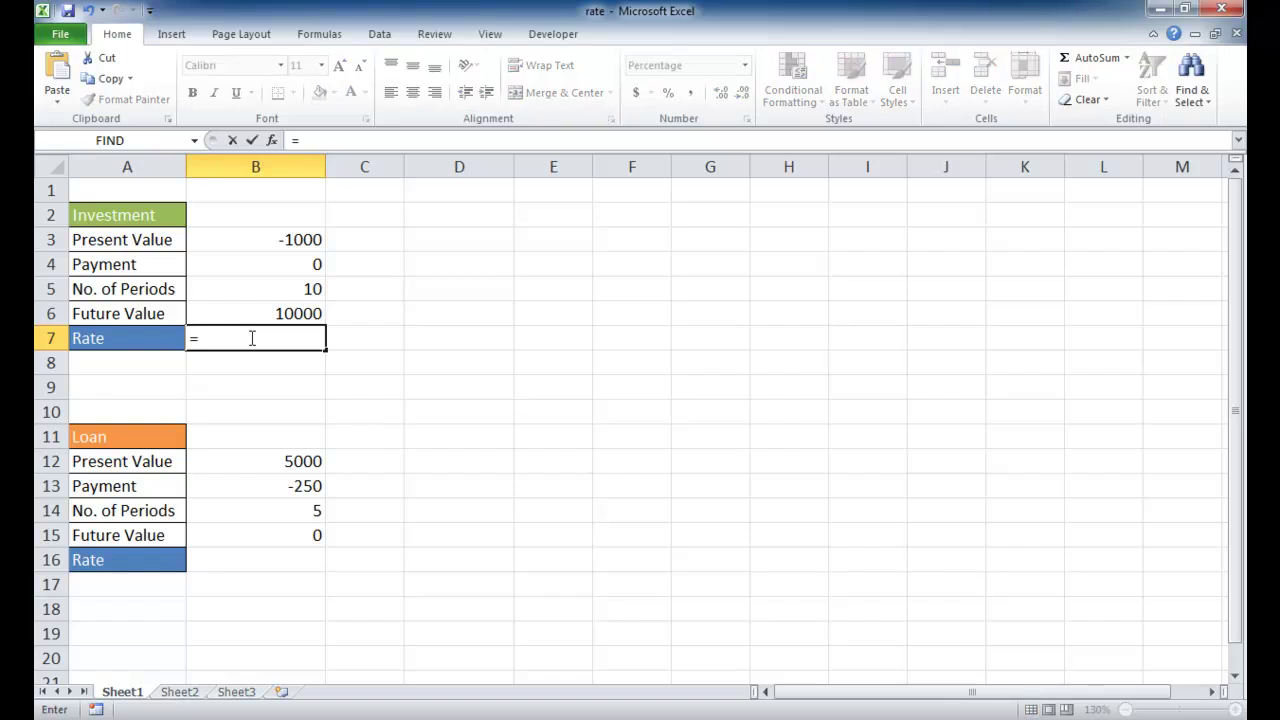
{"action": "type", "text": "rate("}
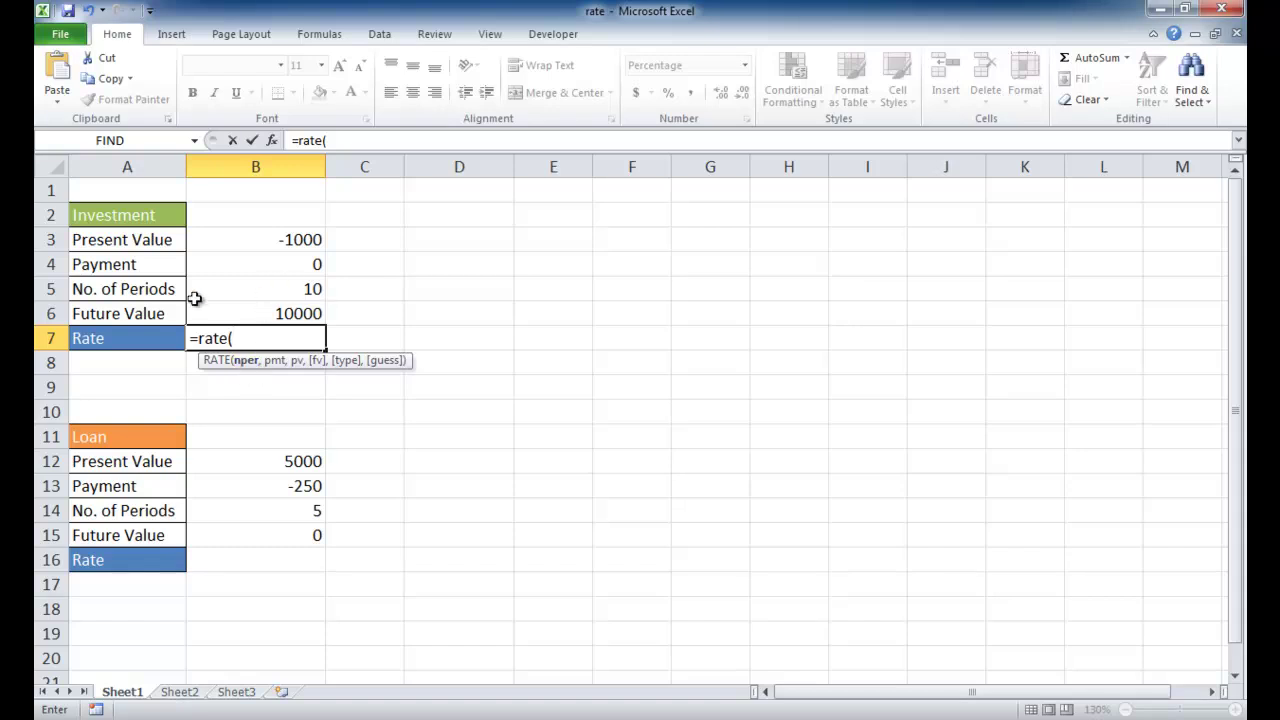
{"action": "left_click", "coordinate": [275, 288]}
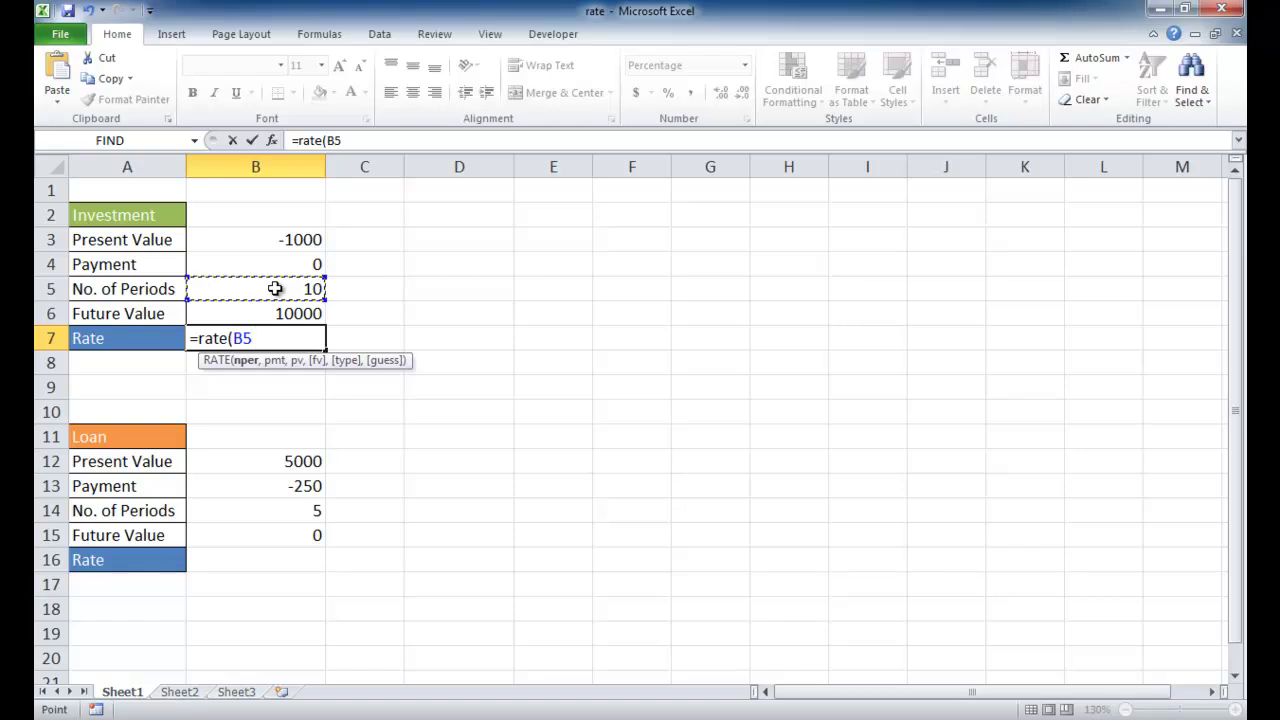
{"action": "type", "text": ","}
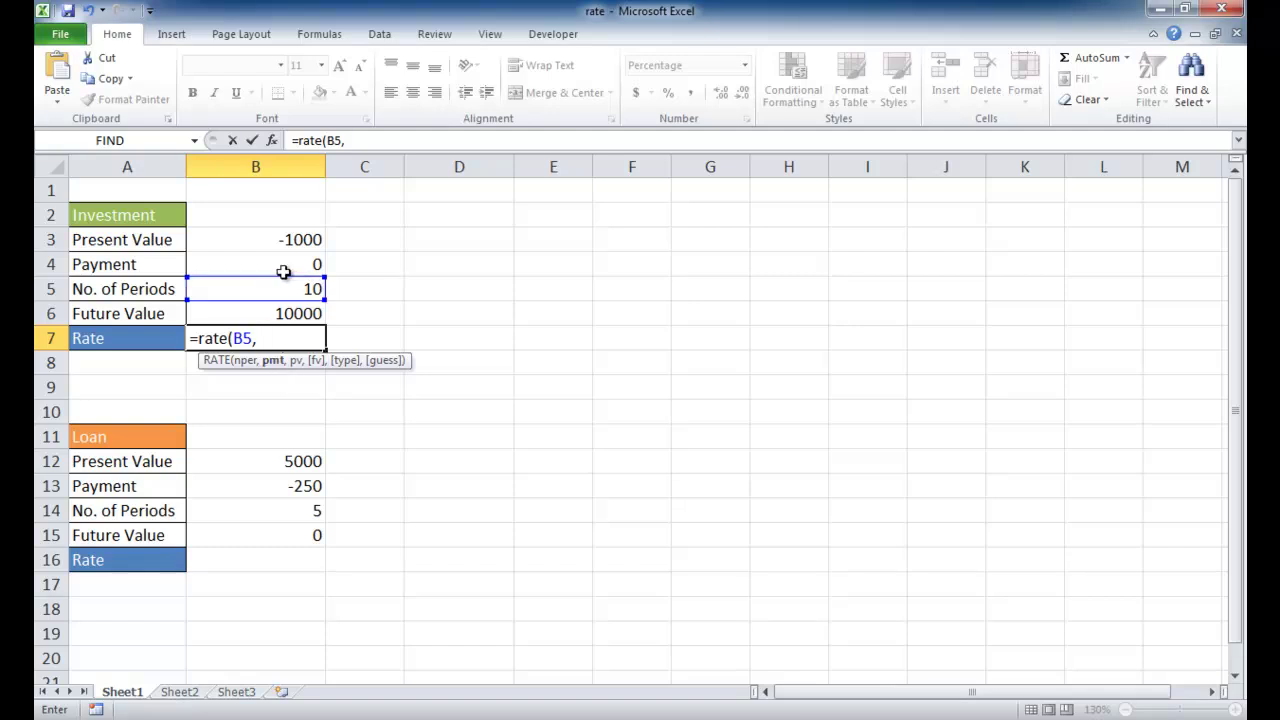
{"action": "type", "text": ","}
{"action": "key", "text": "BackSpace"}
{"action": "left_click", "coordinate": [292, 263]}
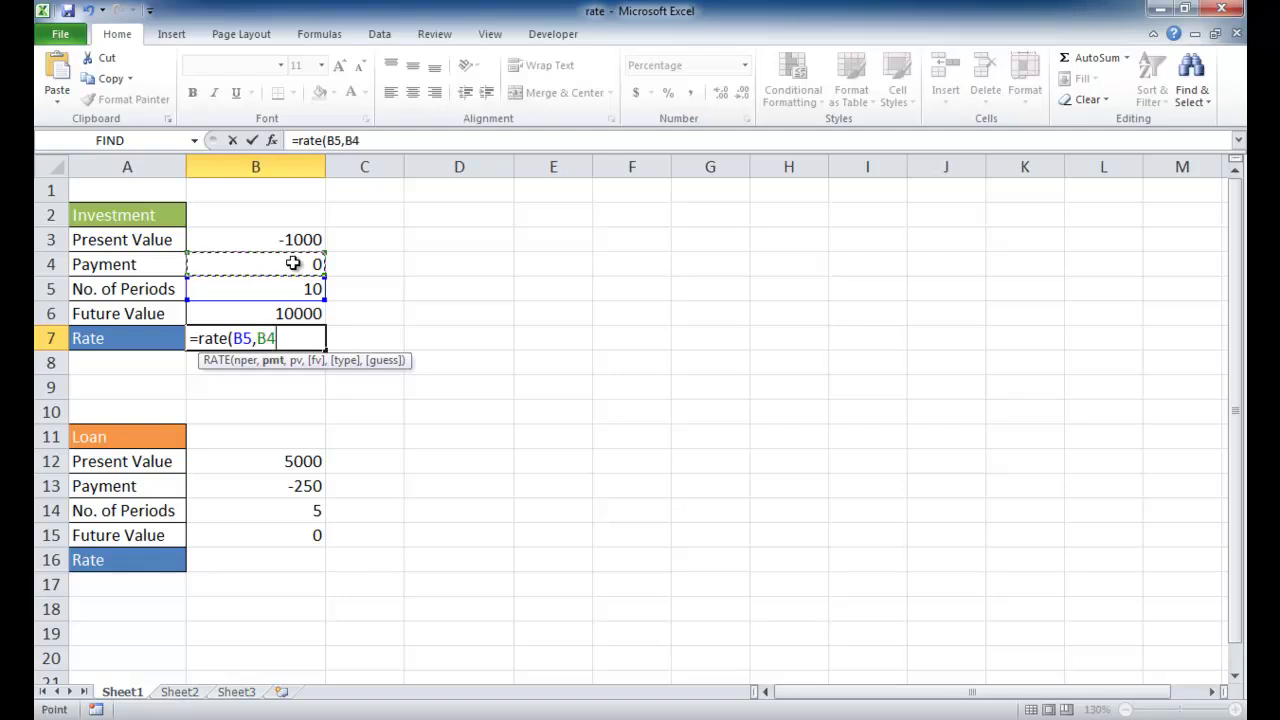
{"action": "type", "text": ","}
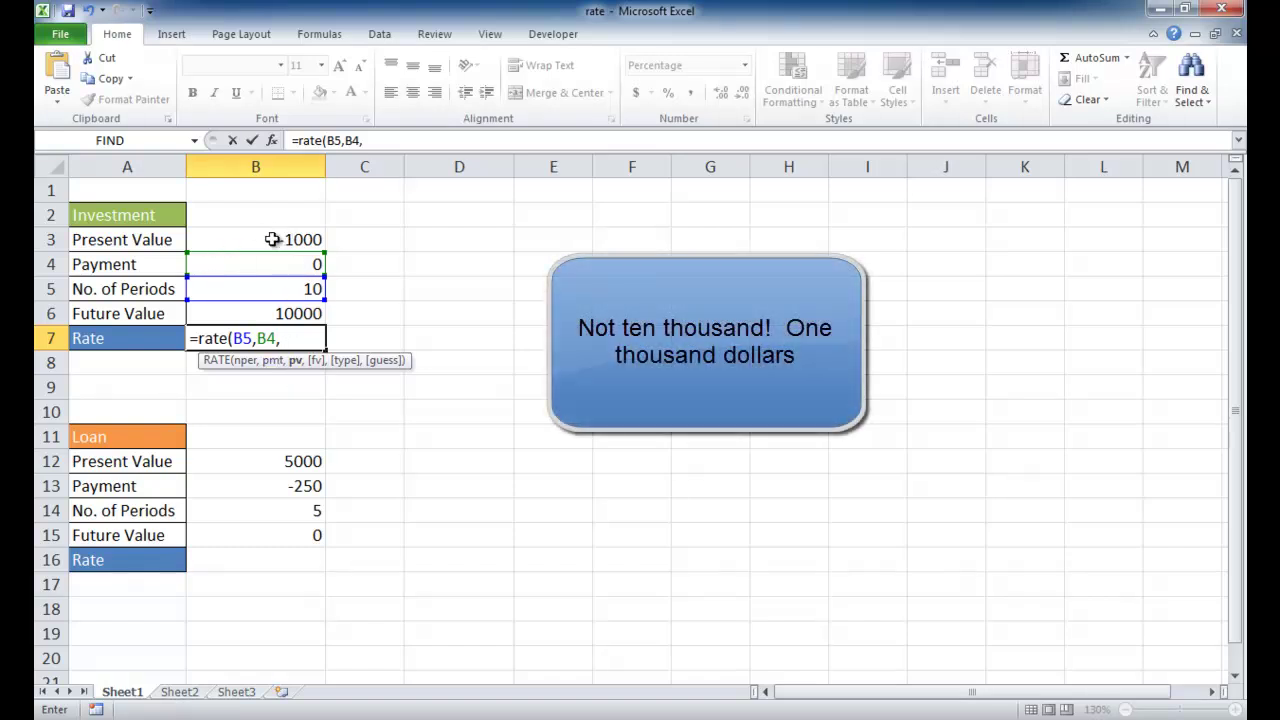
{"action": "left_click", "coordinate": [272, 239]}
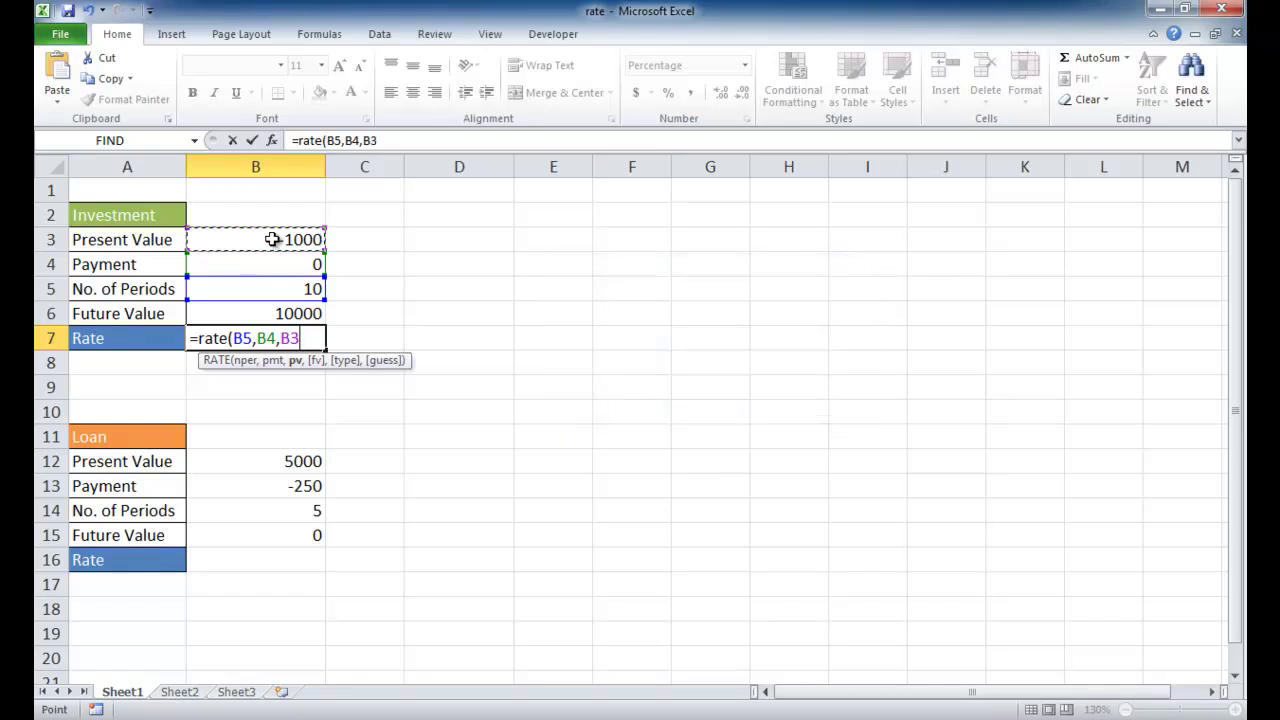
{"action": "type", "text": ","}
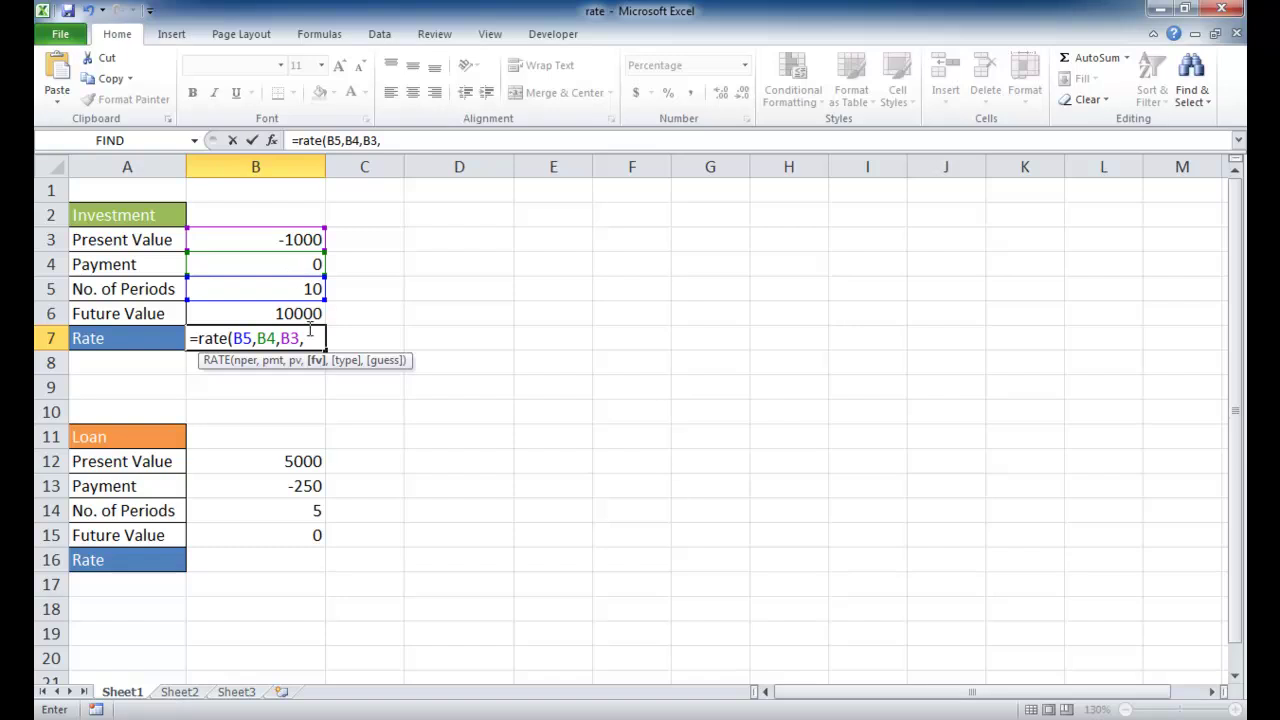
{"action": "left_click", "coordinate": [264, 313]}
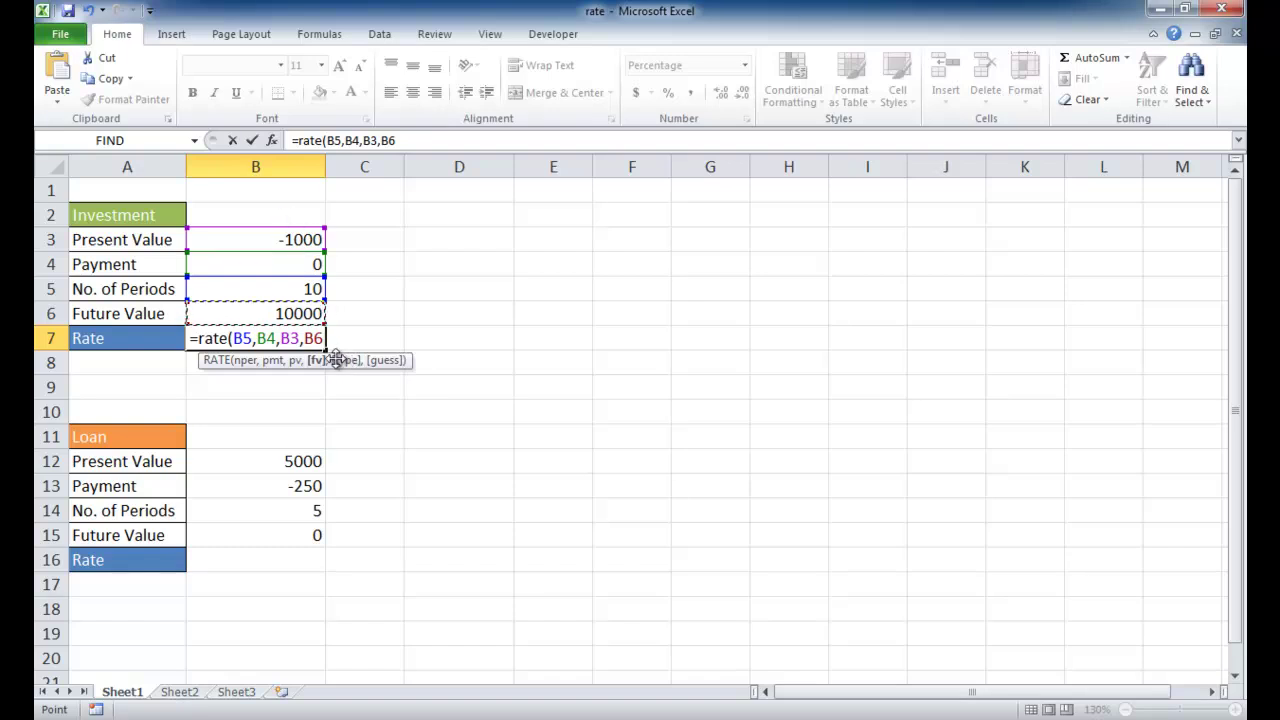
Check the Nper, Pmt, Pv, Fv and Type arguments and accept the RATE formula, giving 25.89%.
{"action": "left_click", "coordinate": [271, 142]}
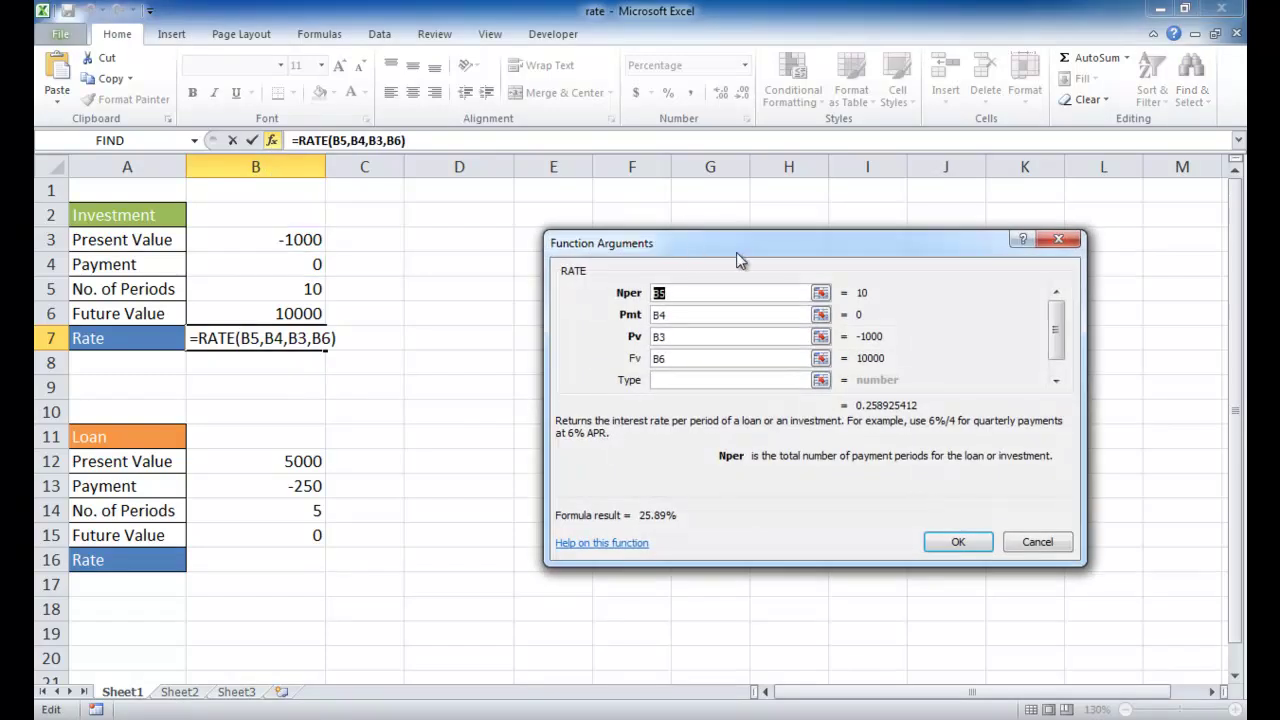
{"action": "left_click_drag", "start_coordinate": [713, 247], "coordinate": [618, 193]}
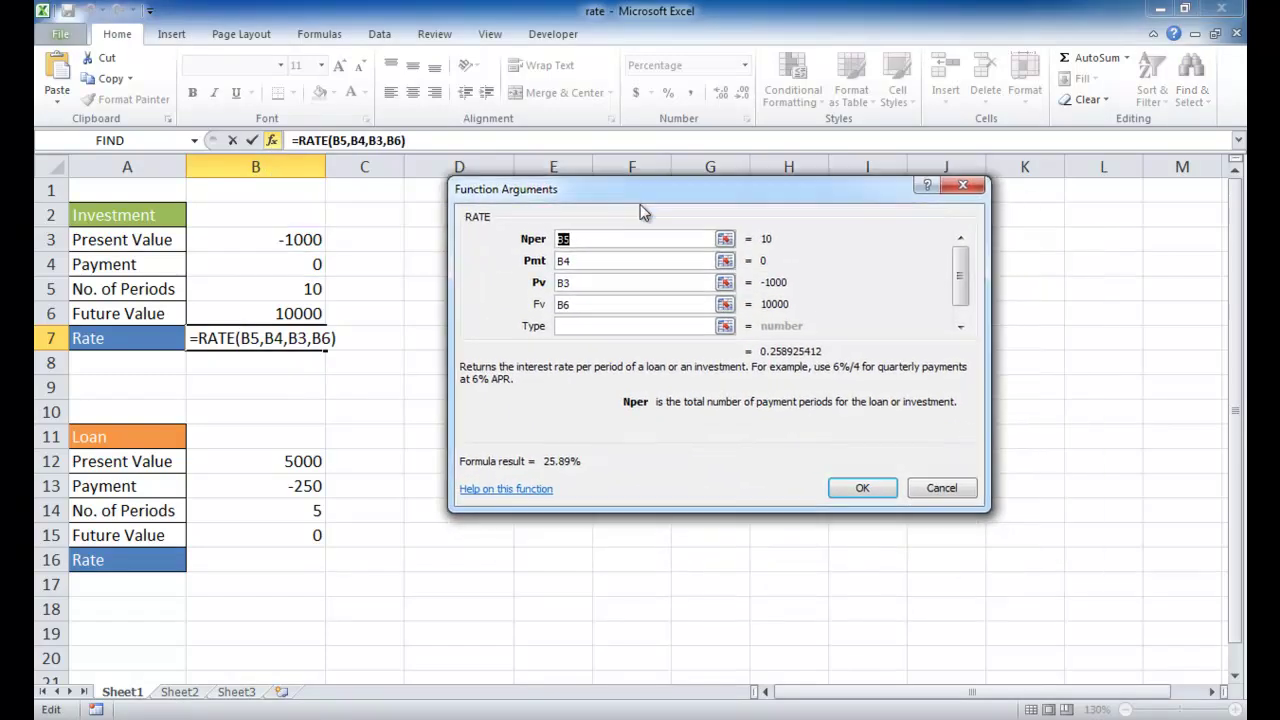
{"action": "left_click", "coordinate": [579, 304]}
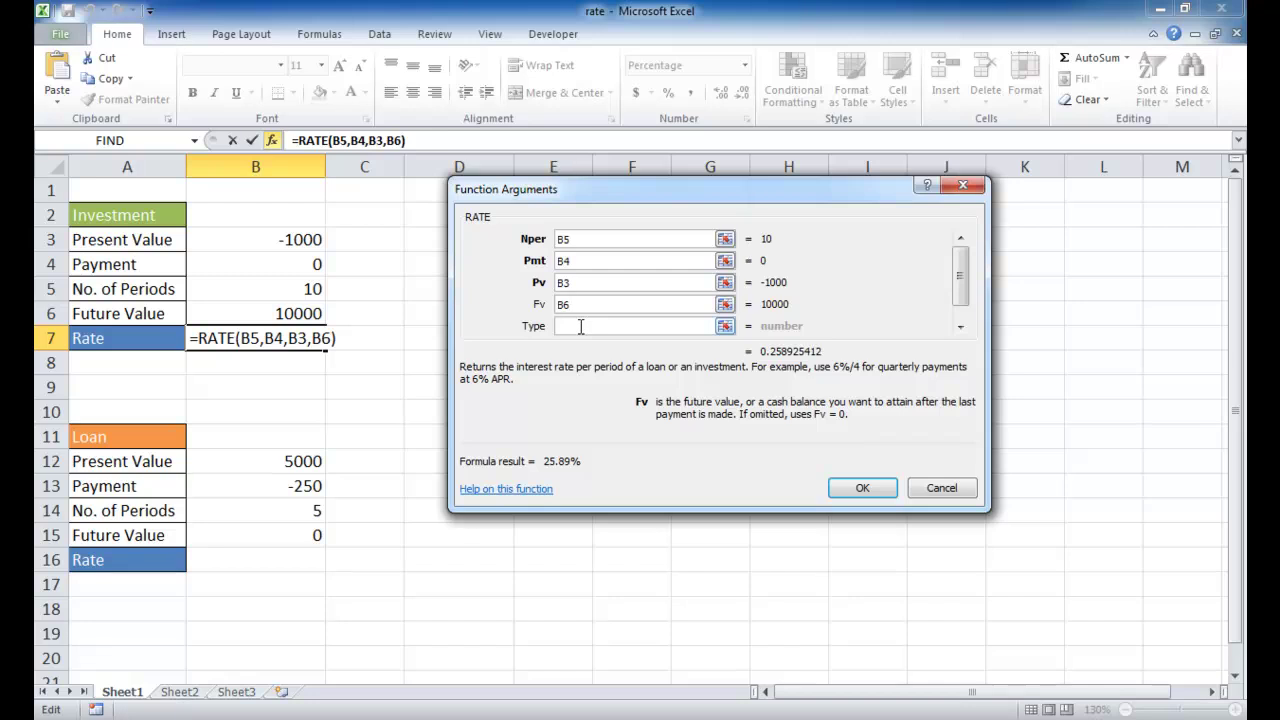
{"action": "left_click", "coordinate": [585, 327]}
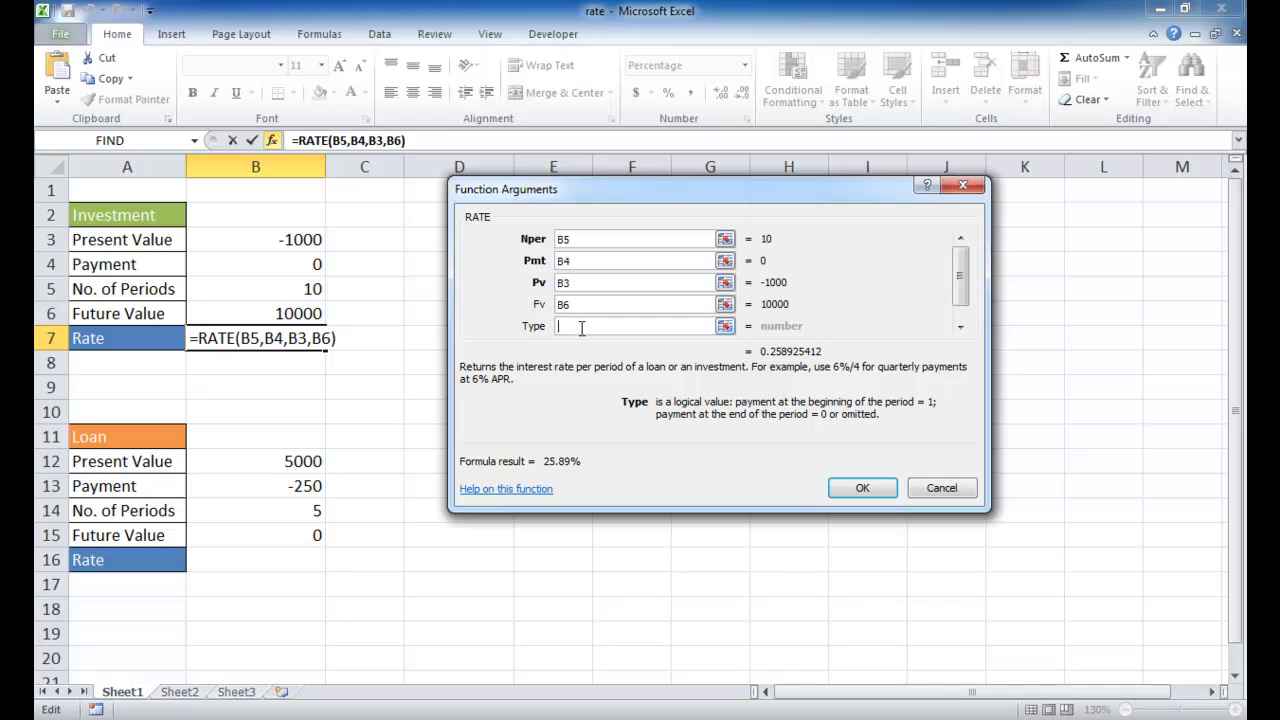
{"action": "left_click", "coordinate": [862, 488]}
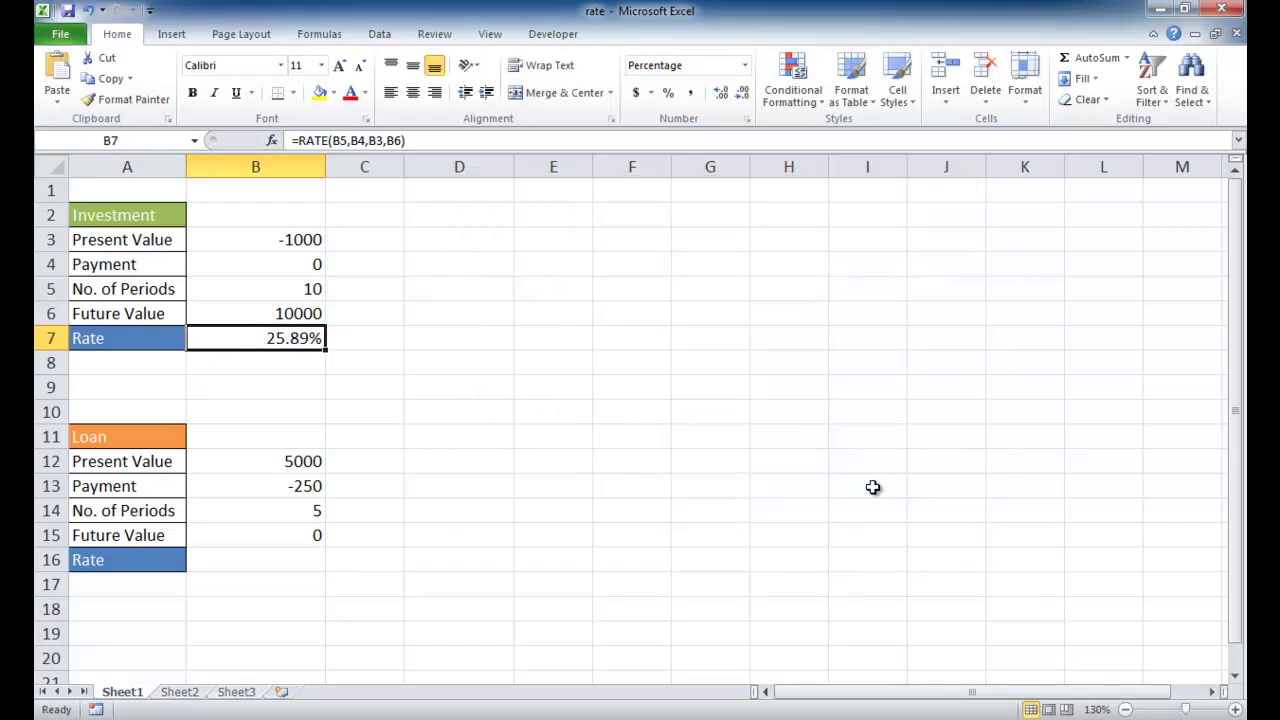
Change the investment future value in B6 from 10000 to 100000.
{"action": "left_click", "coordinate": [293, 313]}
{"action": "left_click", "coordinate": [340, 141]}
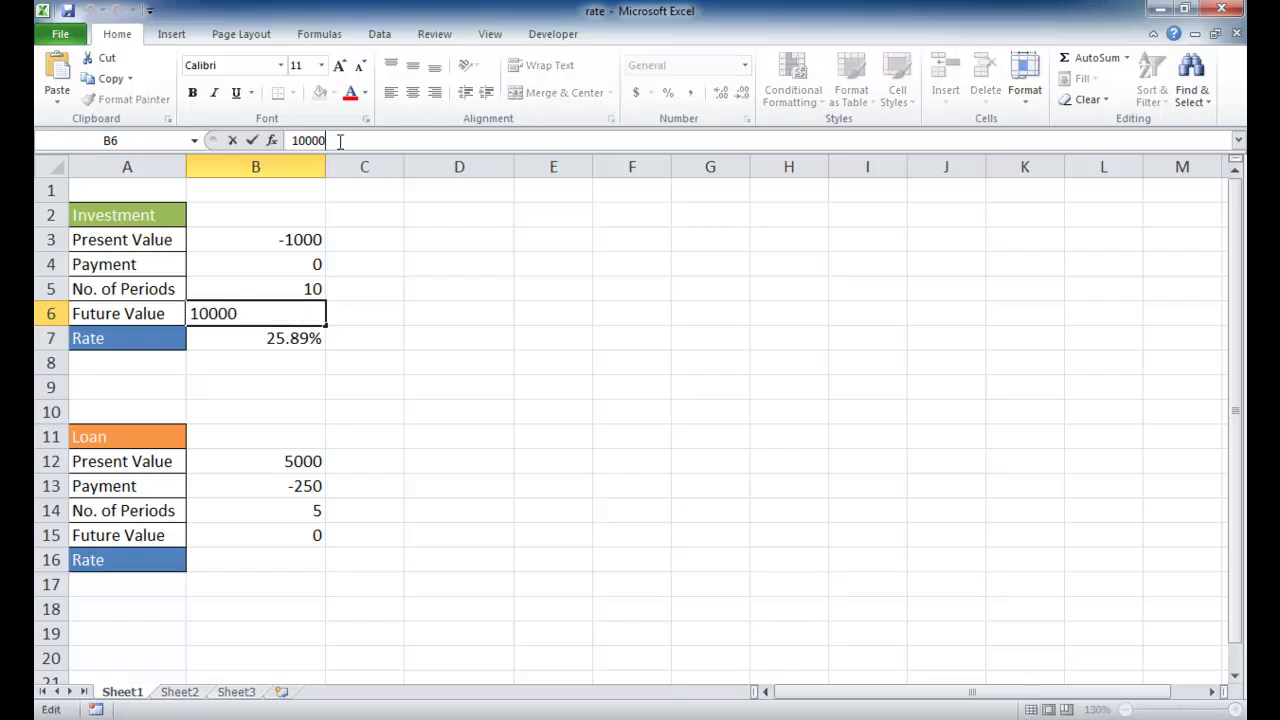
{"action": "type", "text": "0"}
{"action": "key", "text": "Return"}
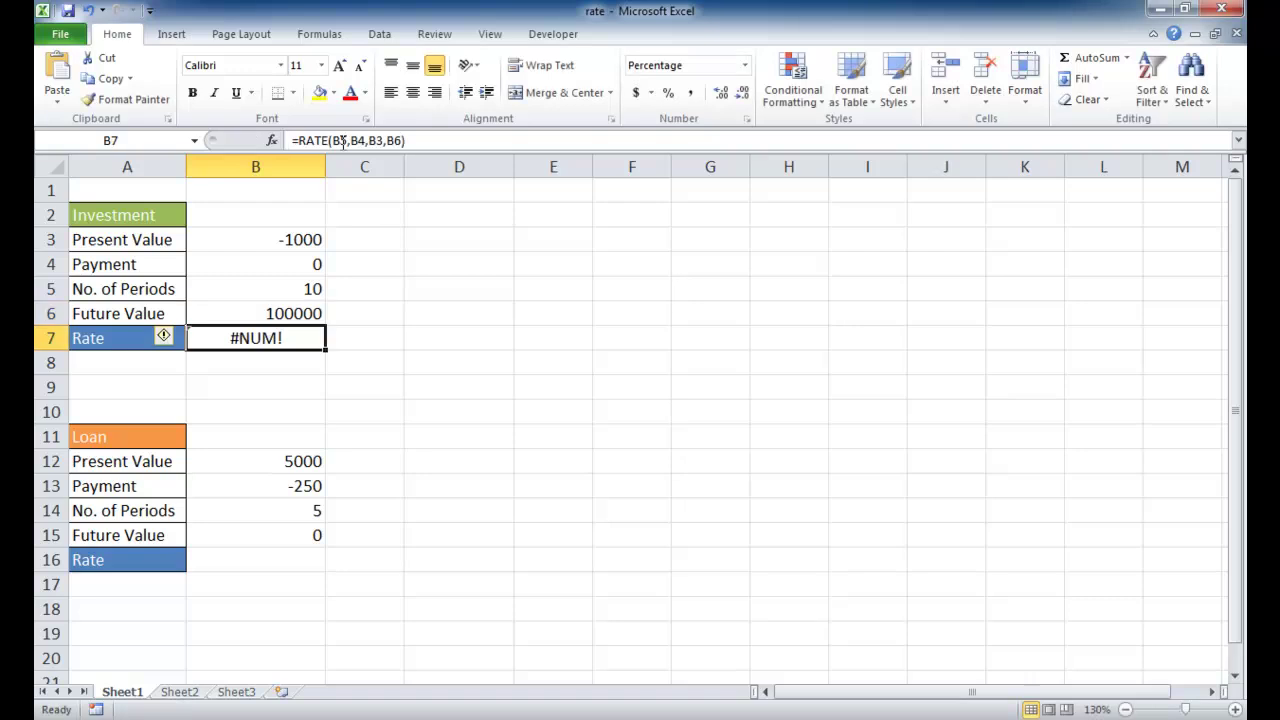
Add a .20 guess to the B7 formula, making it =RATE(B5,B4,B3,B6,,.20).
{"action": "left_click", "coordinate": [402, 140]}
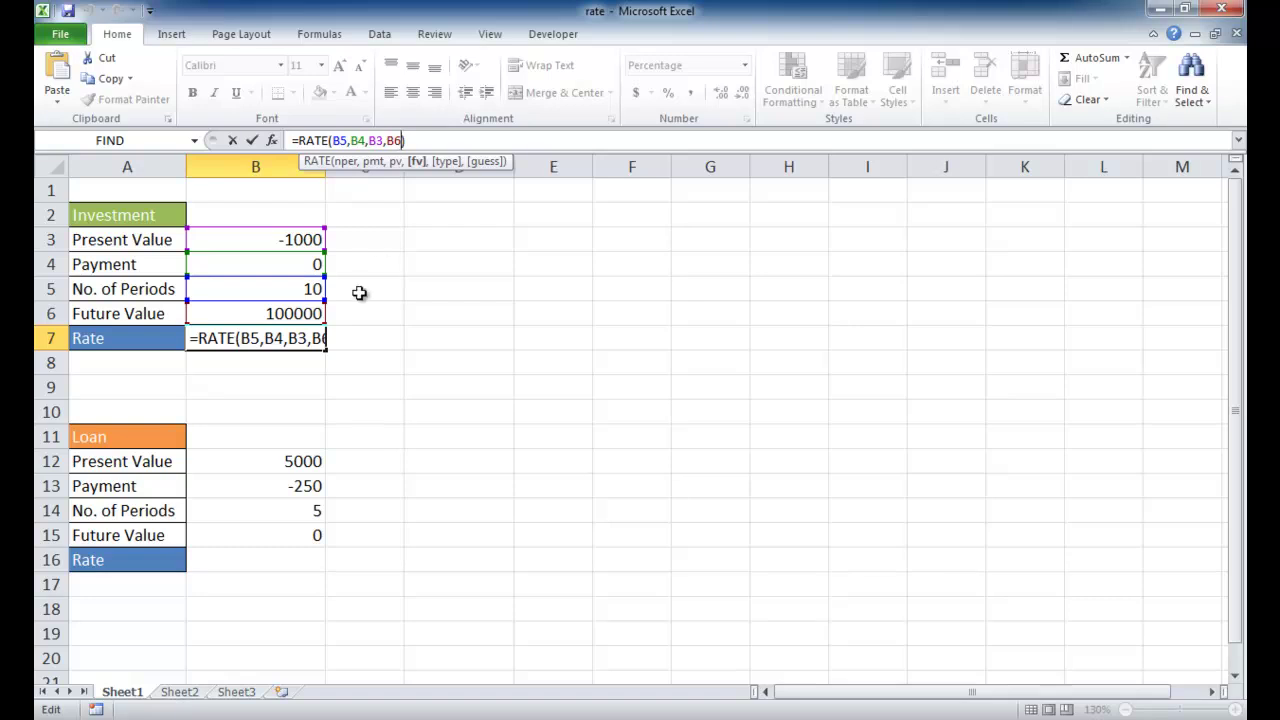
{"action": "type", "text": ")"}
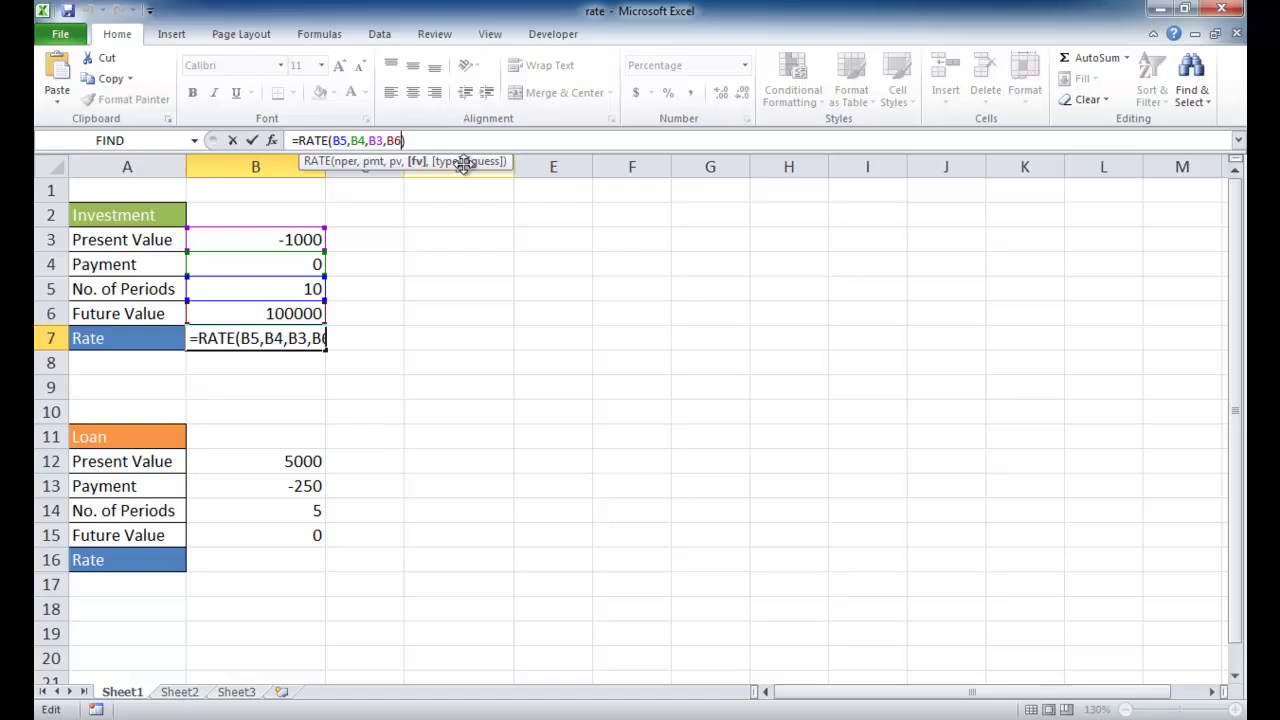
{"action": "type", "text": ","}
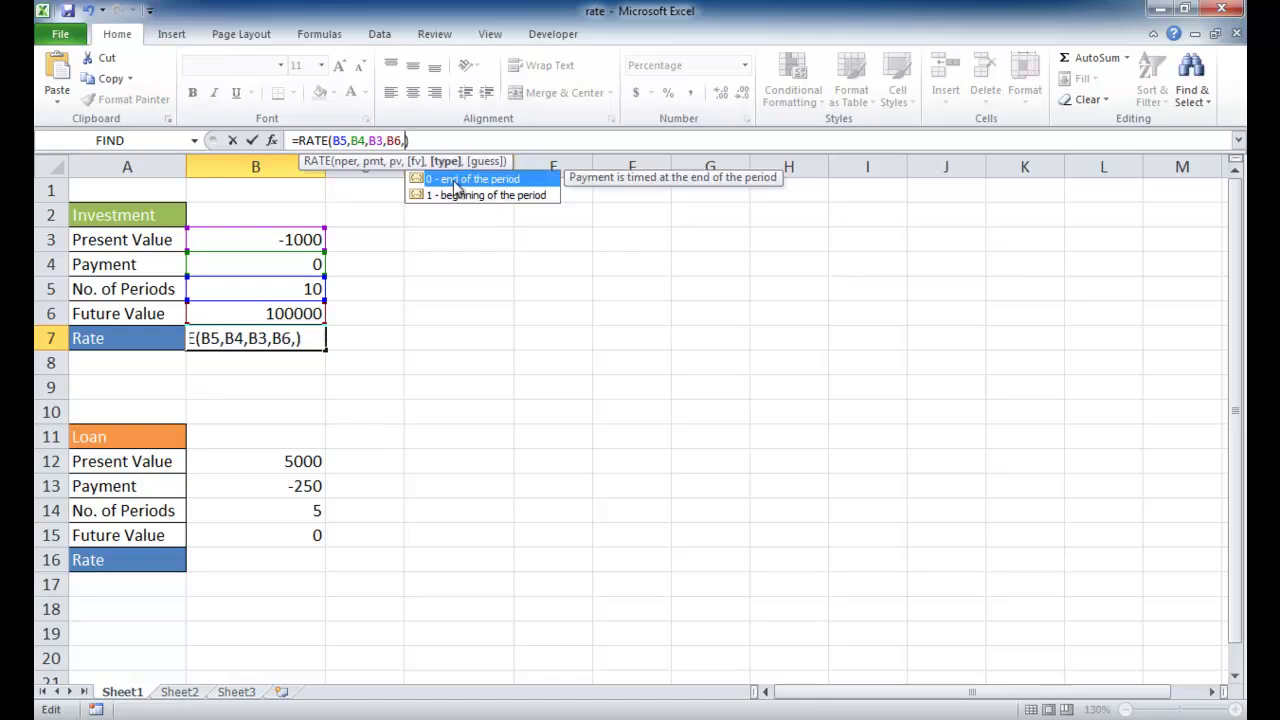
{"action": "type", "text": ","}
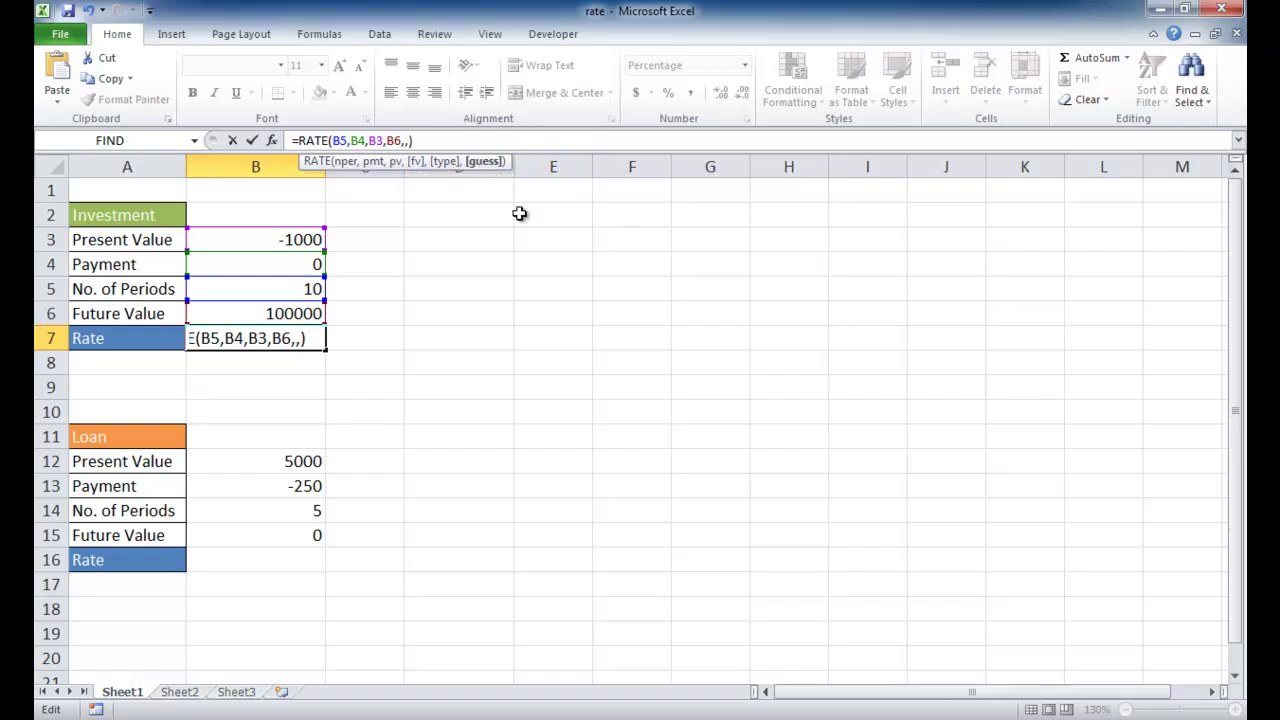
{"action": "type", "text": ".20"}
{"action": "key", "text": "Return"}
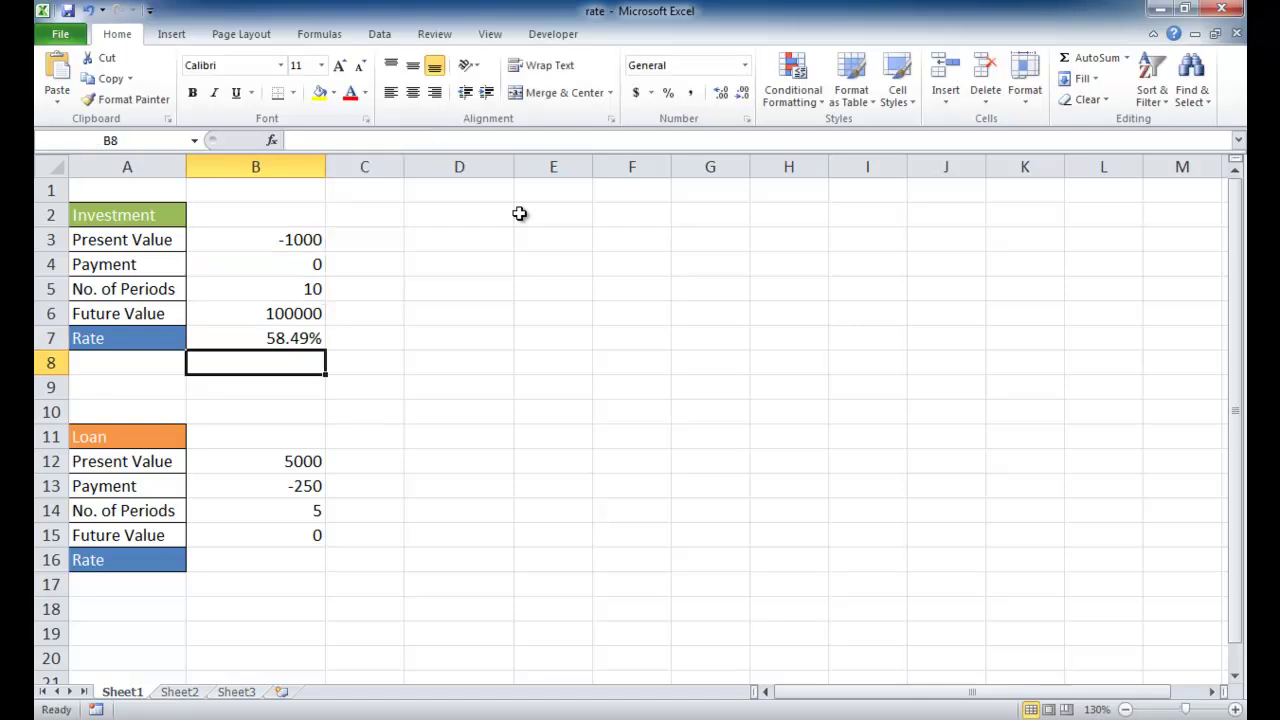
{"action": "left_click", "coordinate": [303, 339]}
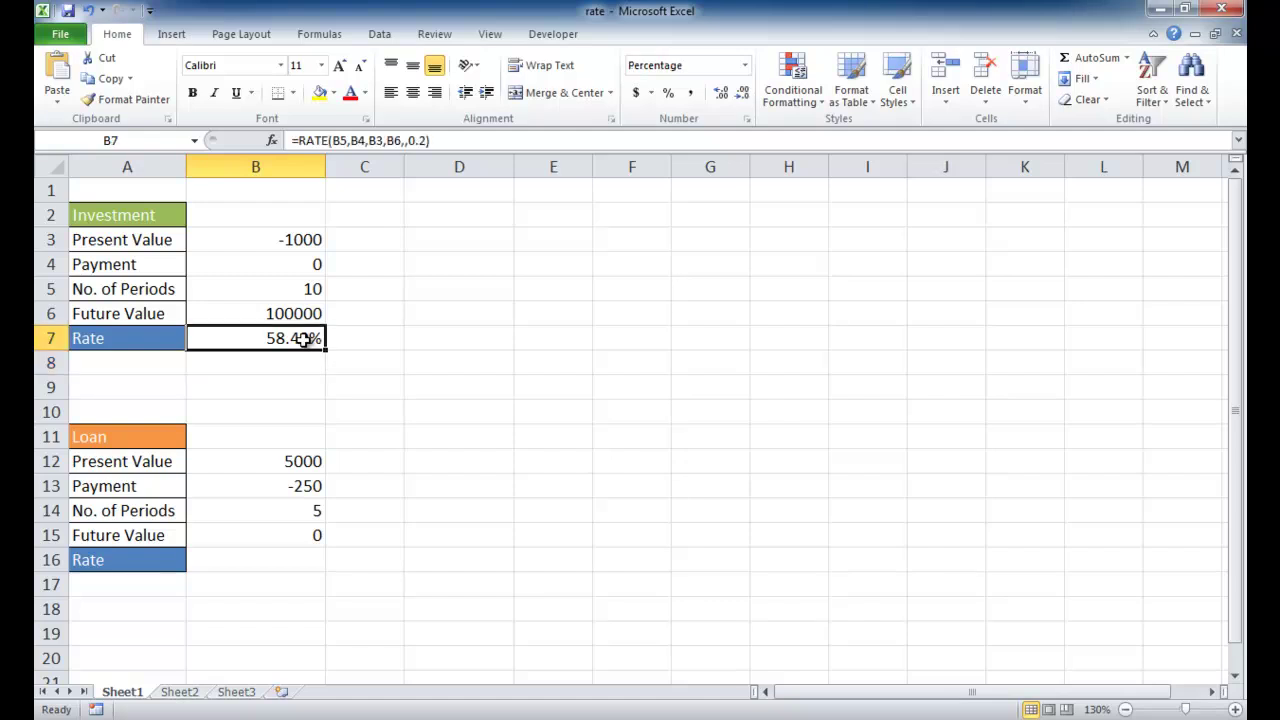
{"action": "left_click", "coordinate": [294, 461]}
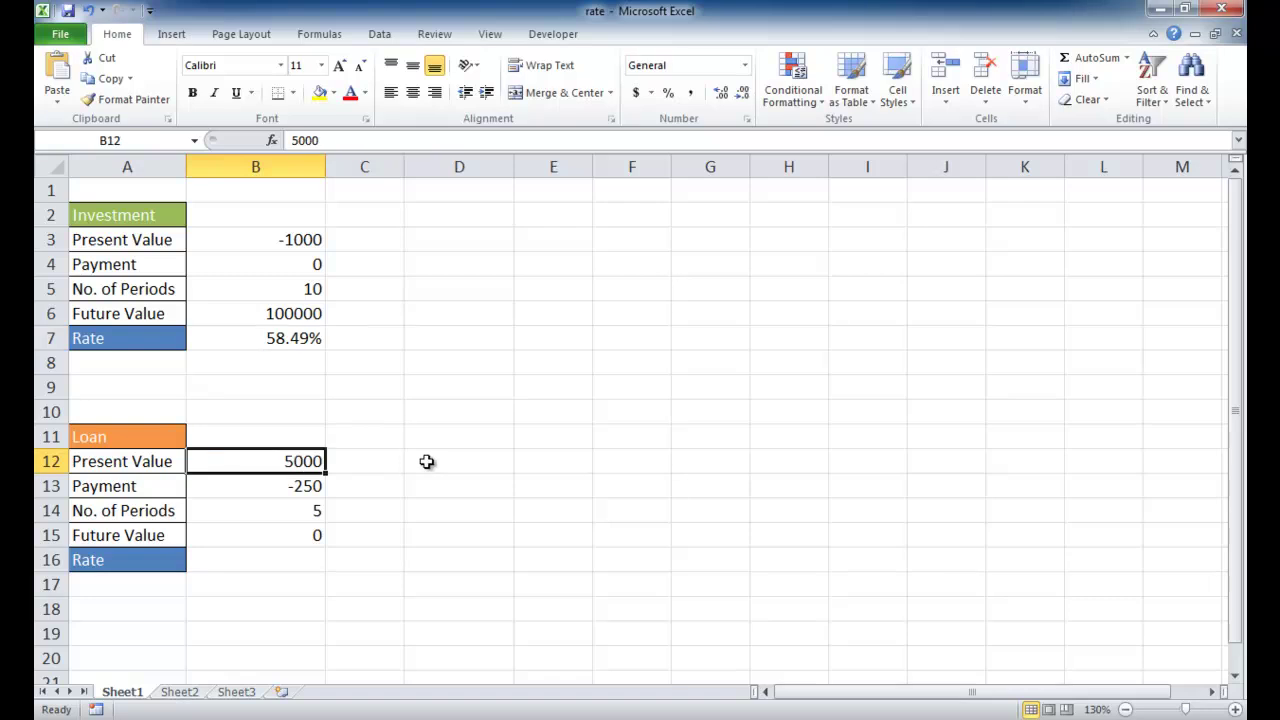
{"action": "left_click", "coordinate": [298, 511]}
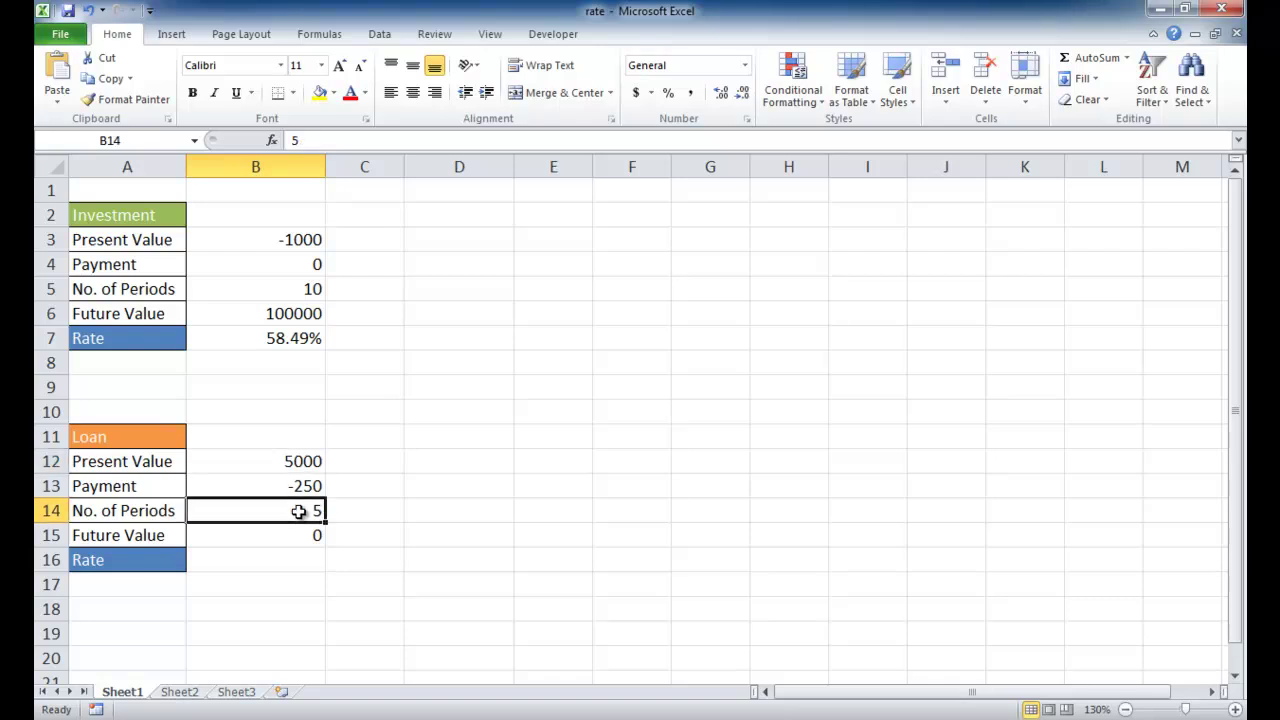
{"action": "left_click", "coordinate": [276, 532]}
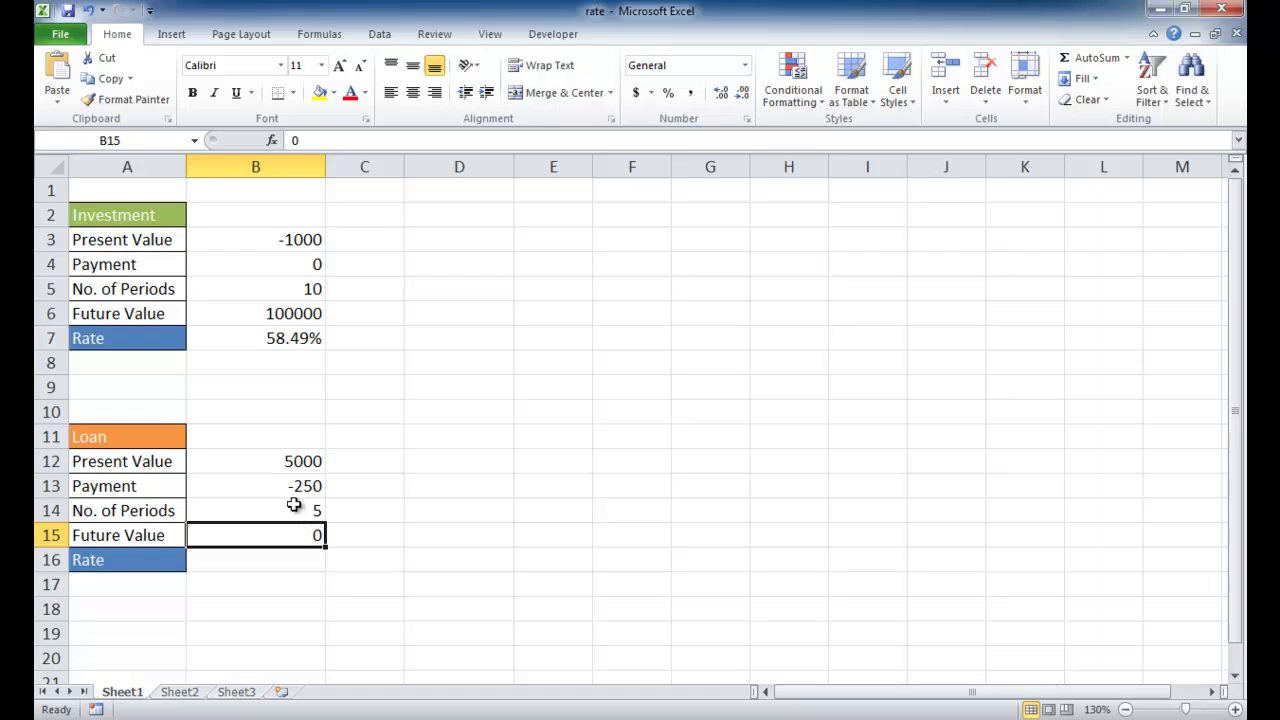
{"action": "left_click", "coordinate": [274, 559]}
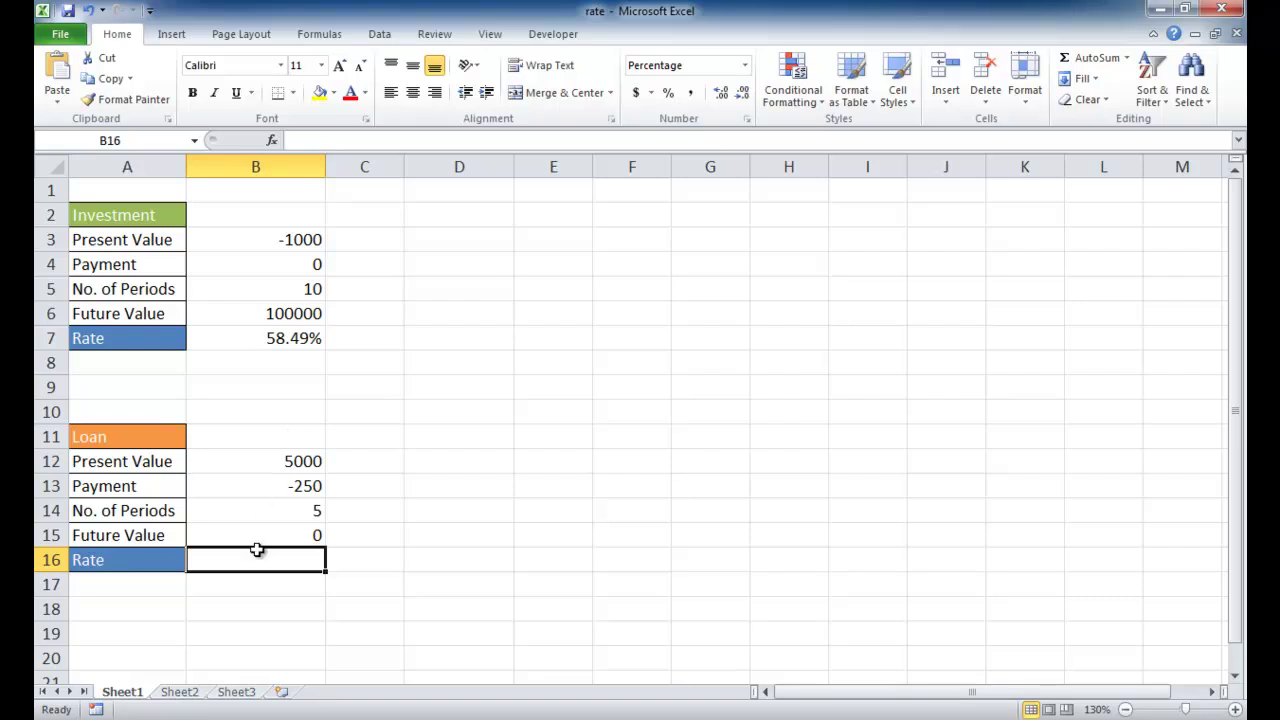
Start the loan RATE formula in B16 with B14*12 periods and B13 as payment.
{"action": "type", "text": "=rate"}
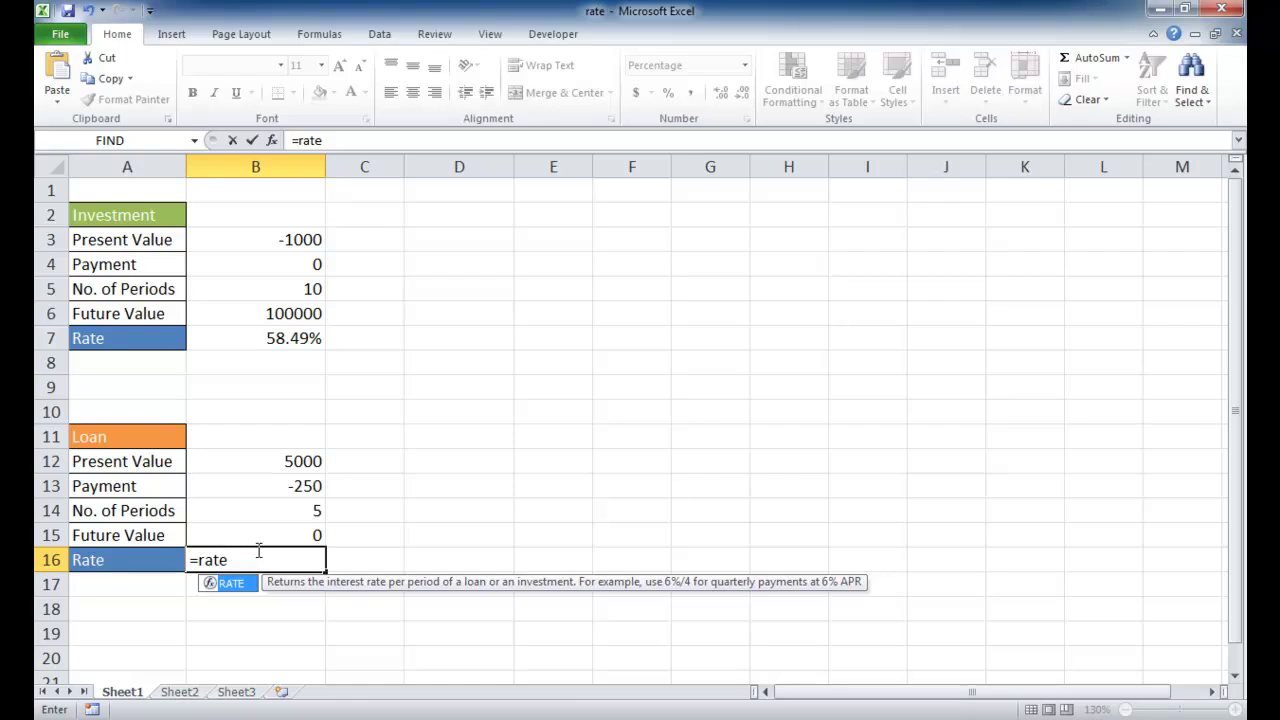
{"action": "type", "text": "("}
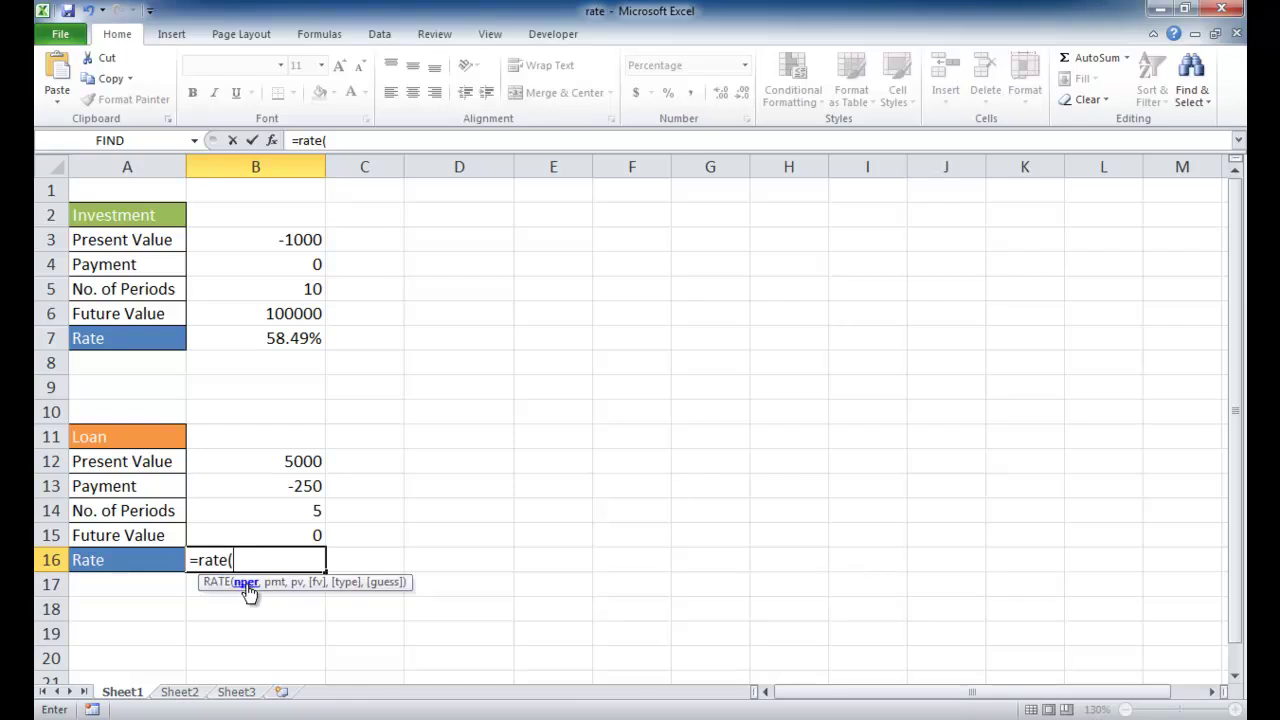
{"action": "left_click", "coordinate": [256, 511]}
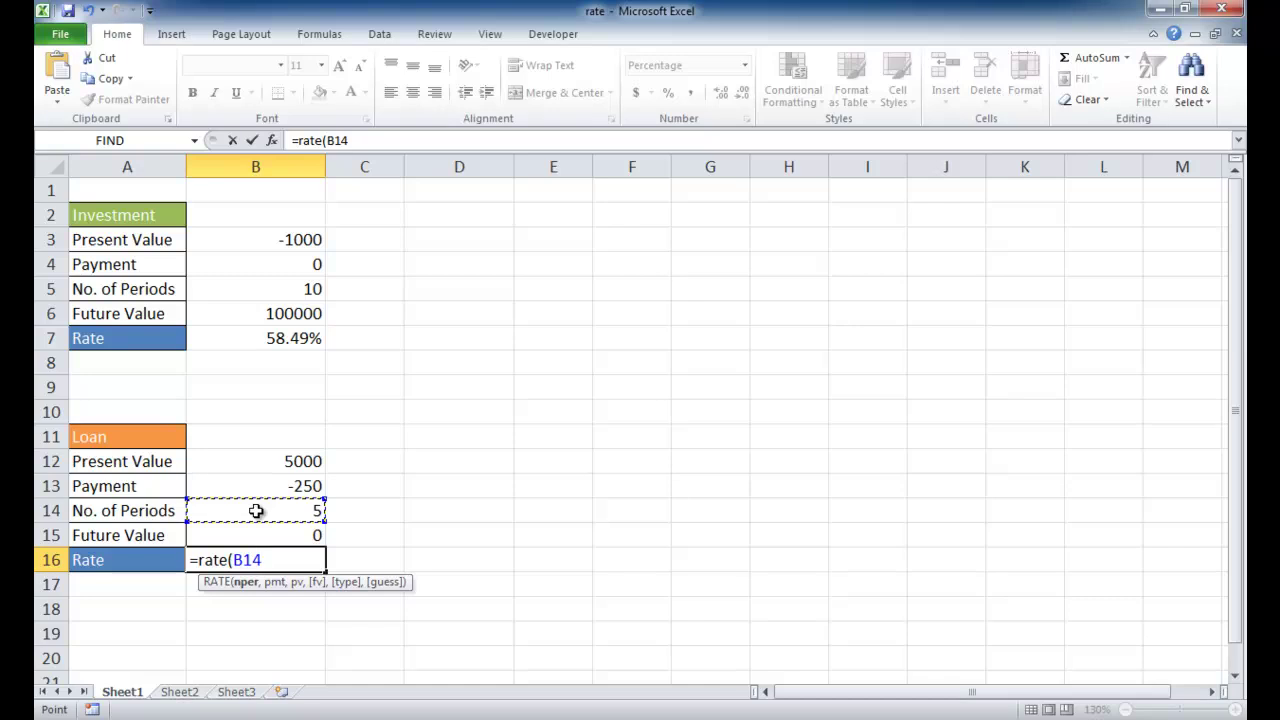
{"action": "type", "text": "*12,"}
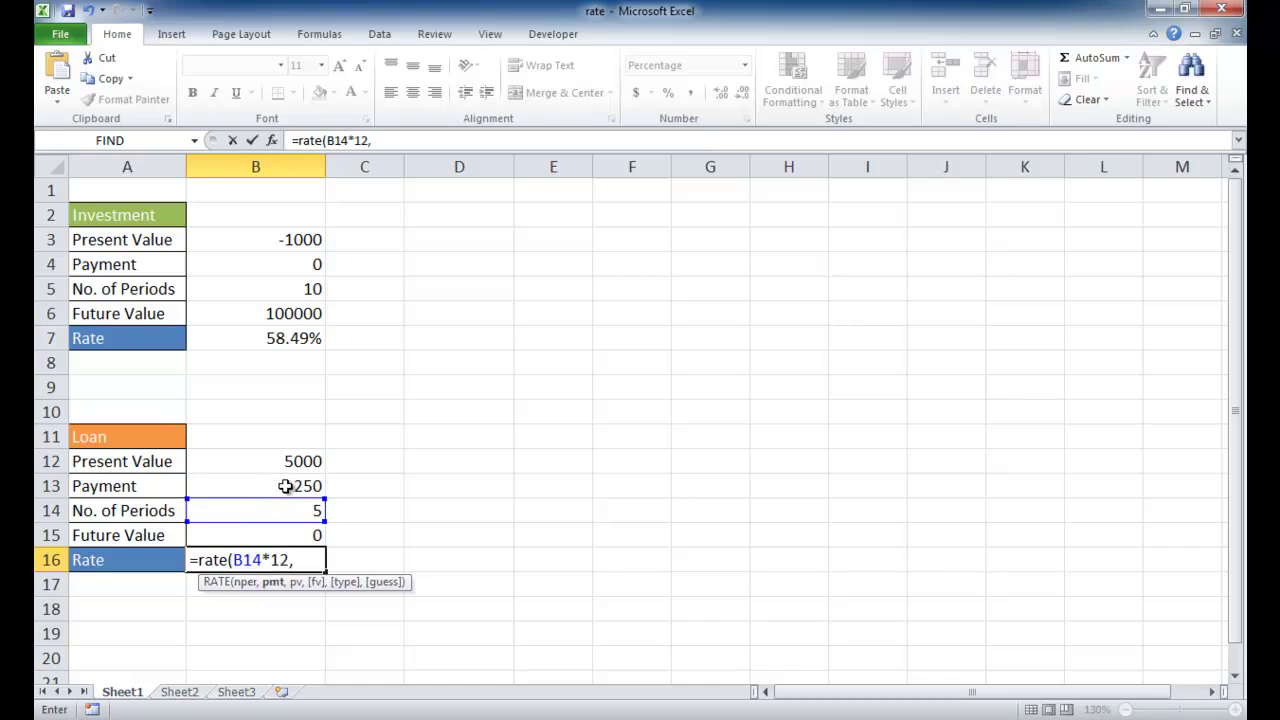
{"action": "left_click", "coordinate": [280, 486]}
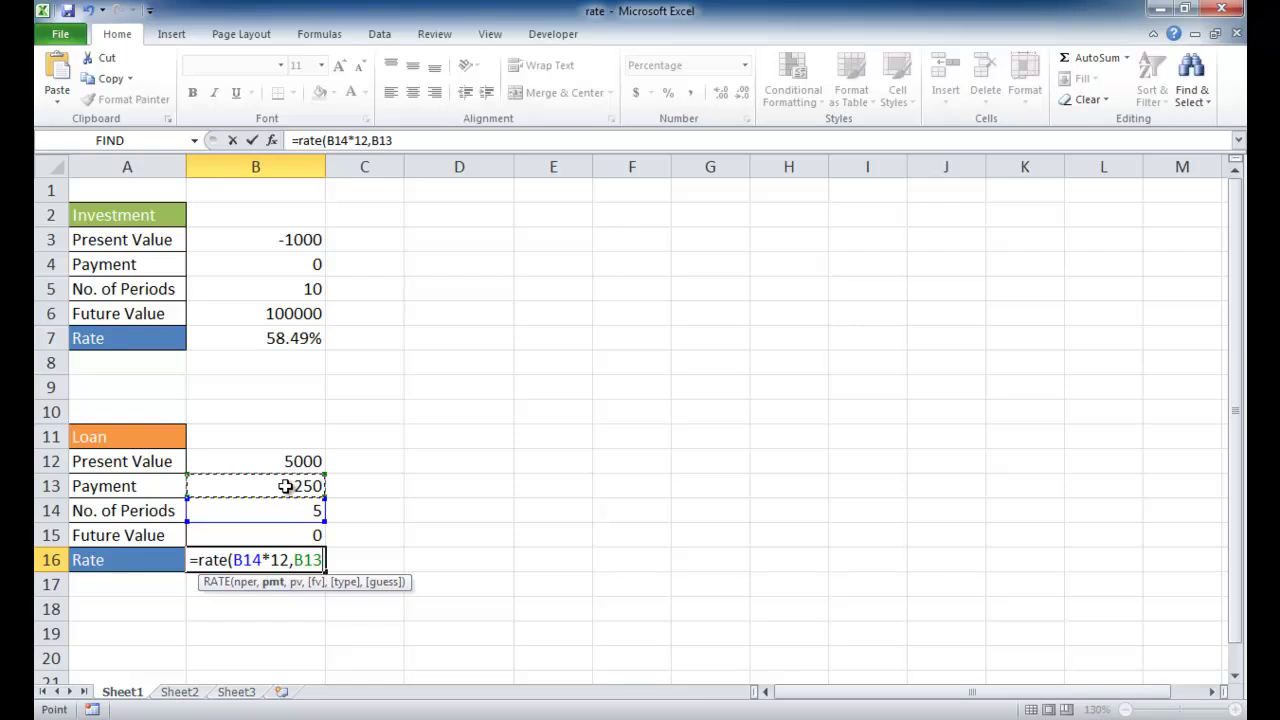
{"action": "type", "text": ","}
Finish the loan formula with present value B12 and future value B15, giving 4.68%.
{"action": "scroll", "coordinate": [330, 500], "scroll_direction": "down", "scroll_amount": 1}
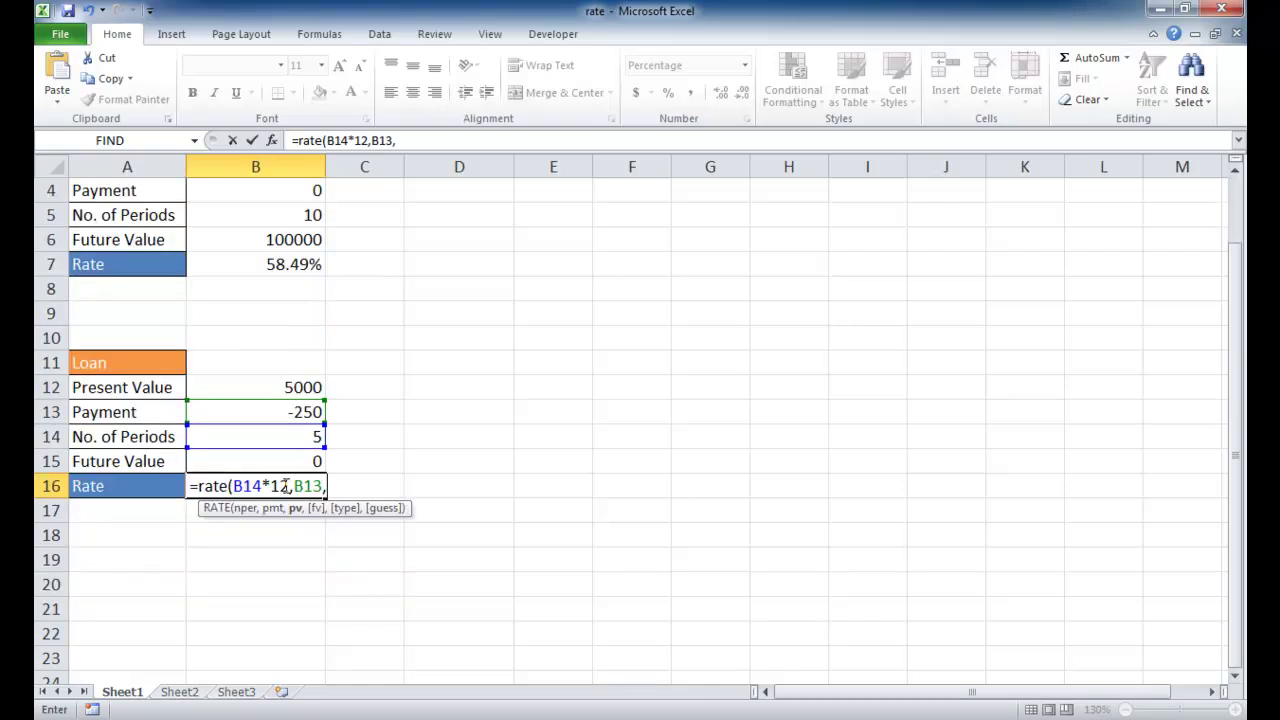
{"action": "left_click", "coordinate": [277, 461]}
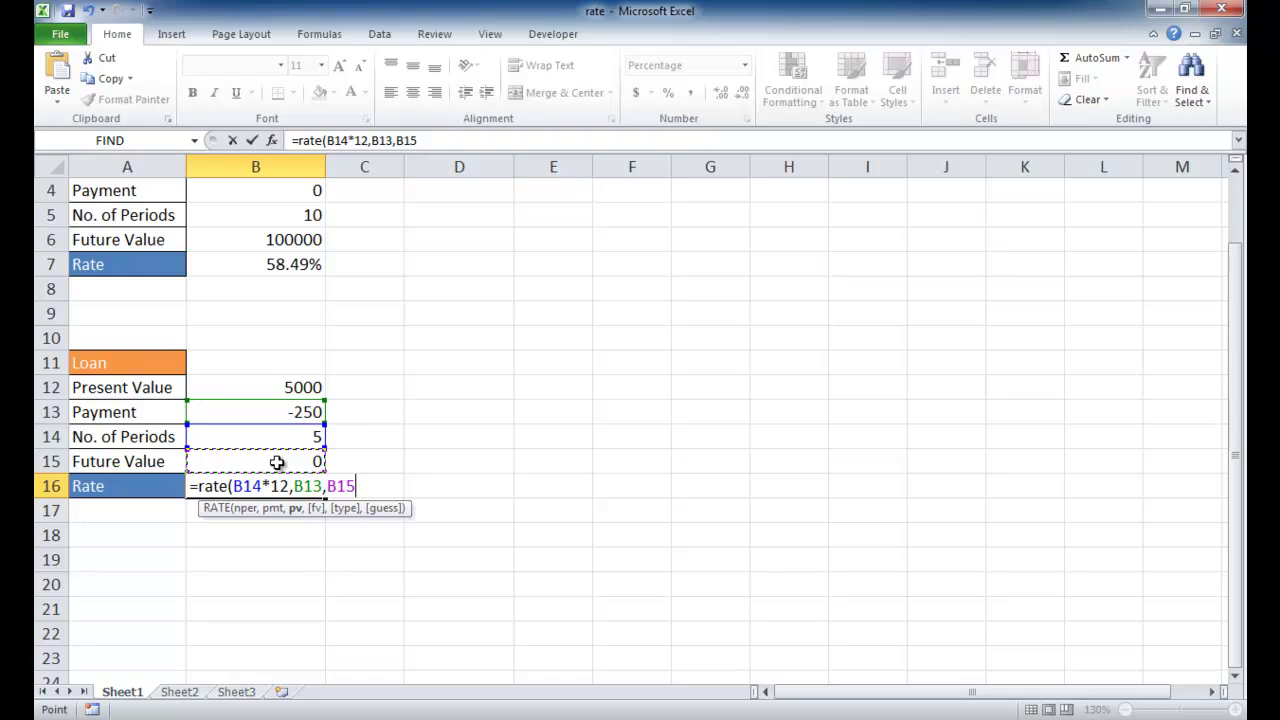
{"action": "type", "text": ","}
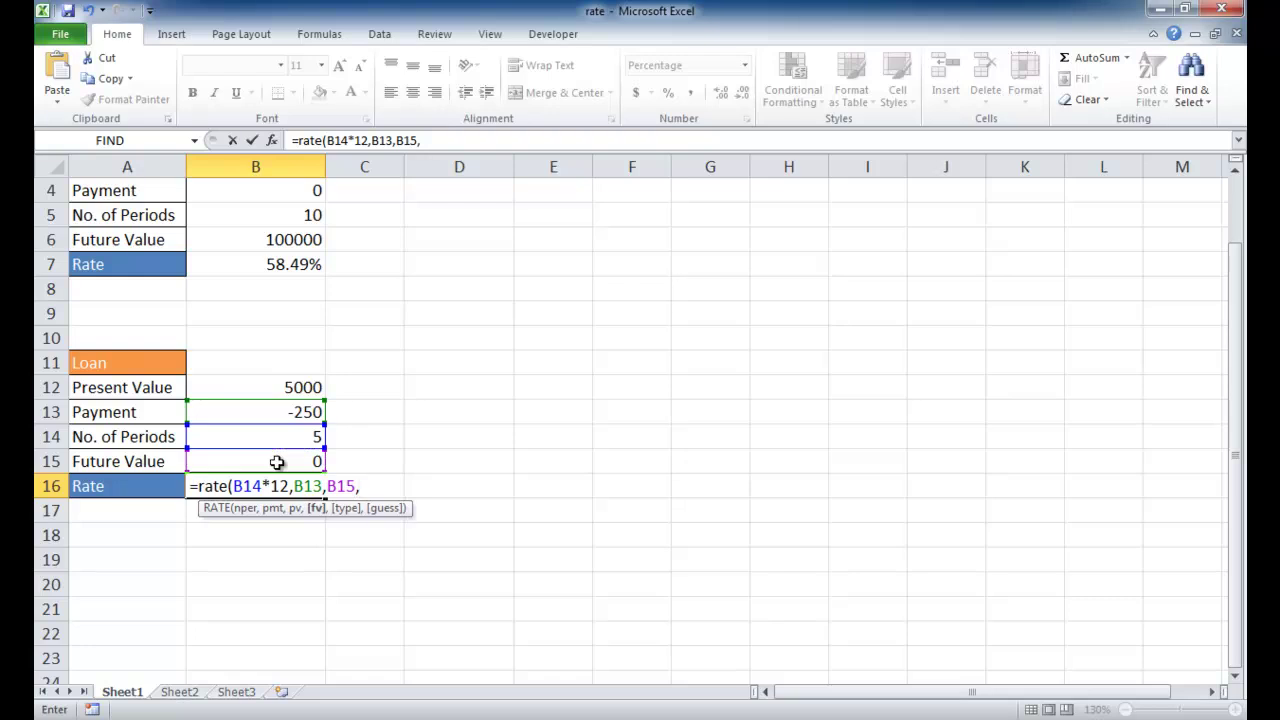
{"action": "key", "text": "BackSpace"}
{"action": "key", "text": "BackSpace"}
{"action": "key", "text": "BackSpace"}
{"action": "key", "text": "BackSpace"}
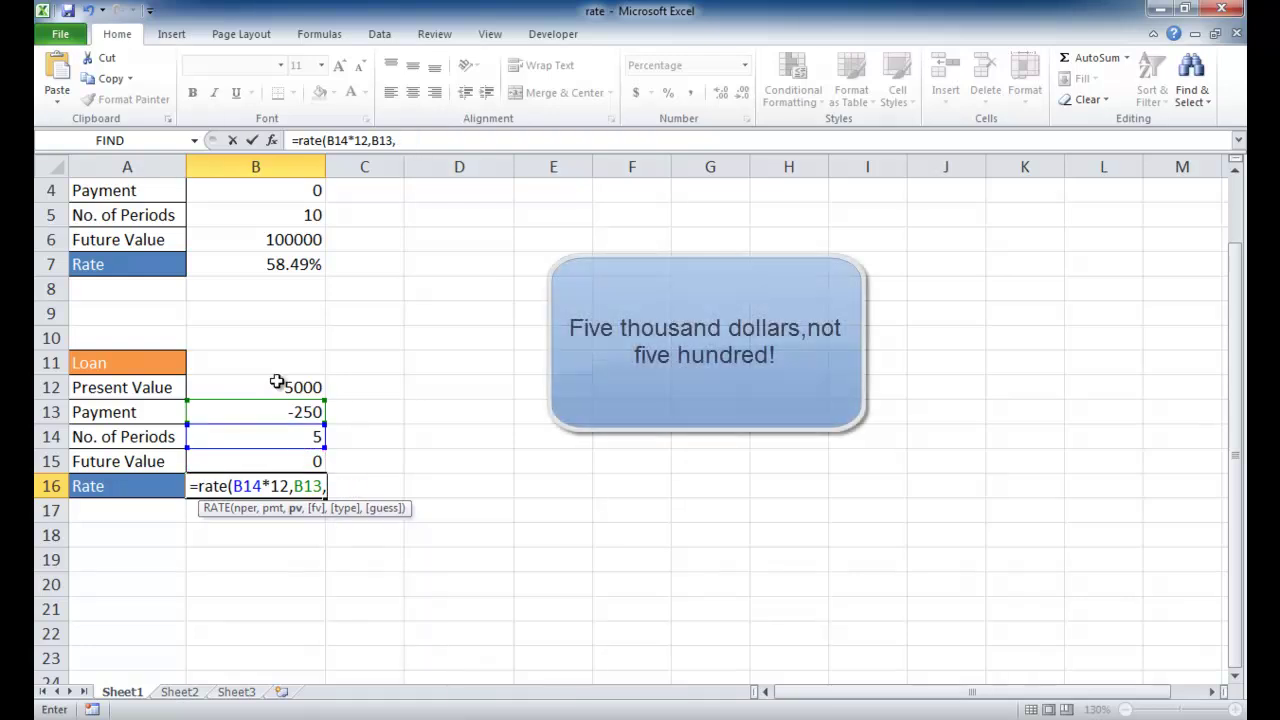
{"action": "left_click", "coordinate": [274, 387]}
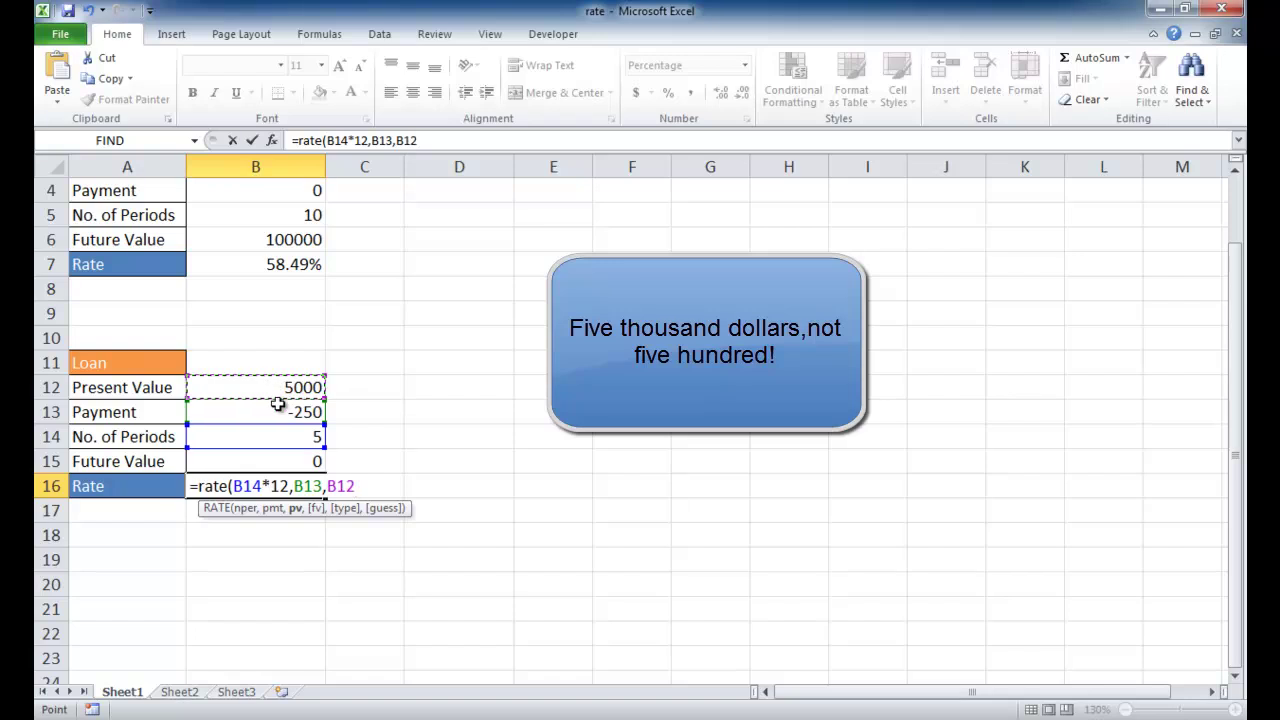
{"action": "type", "text": ","}
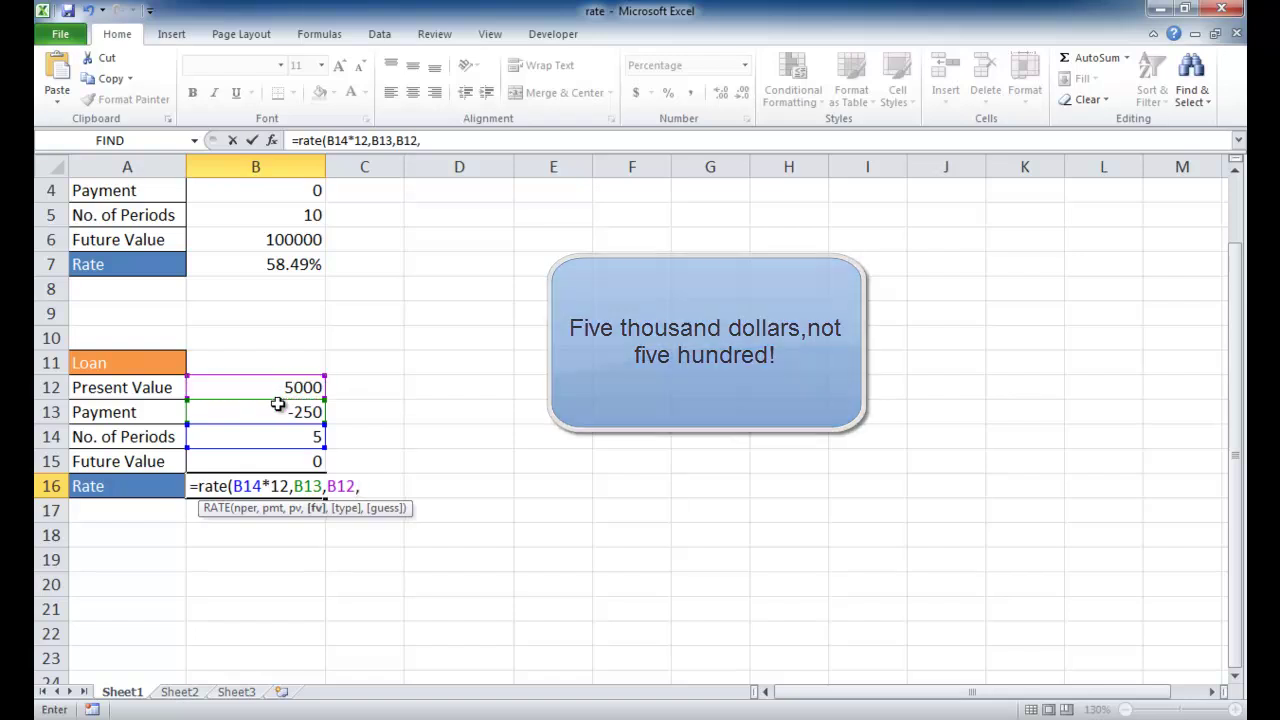
{"action": "left_click", "coordinate": [280, 461]}
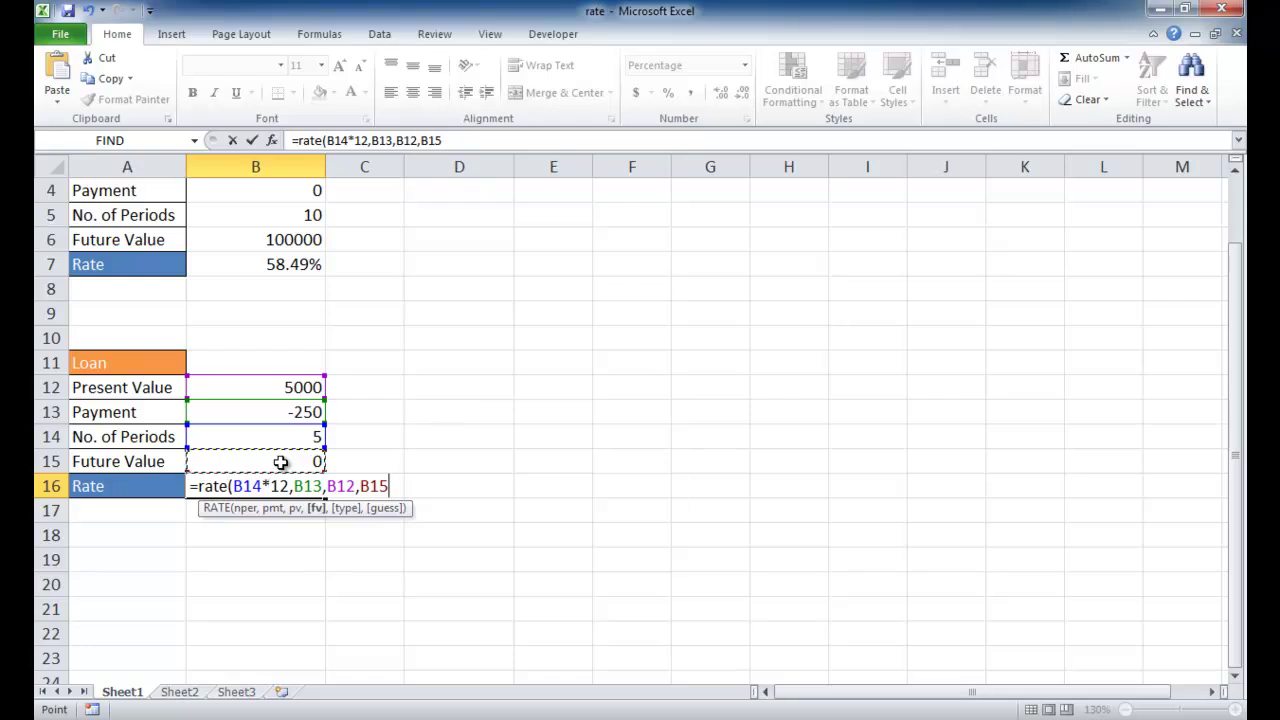
{"action": "key", "text": "Return"}
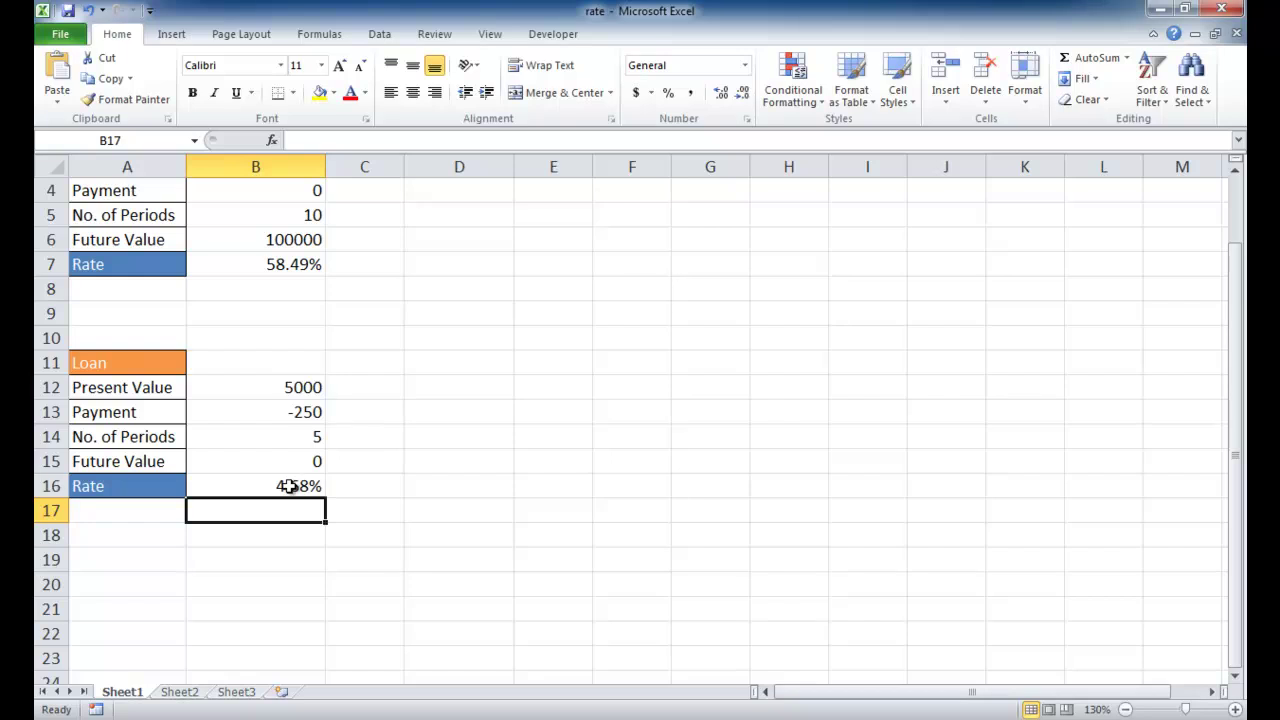
Append *12 to the B16 RATE formula so the annual loan rate reads 56.14%.
{"action": "left_click", "coordinate": [288, 486]}
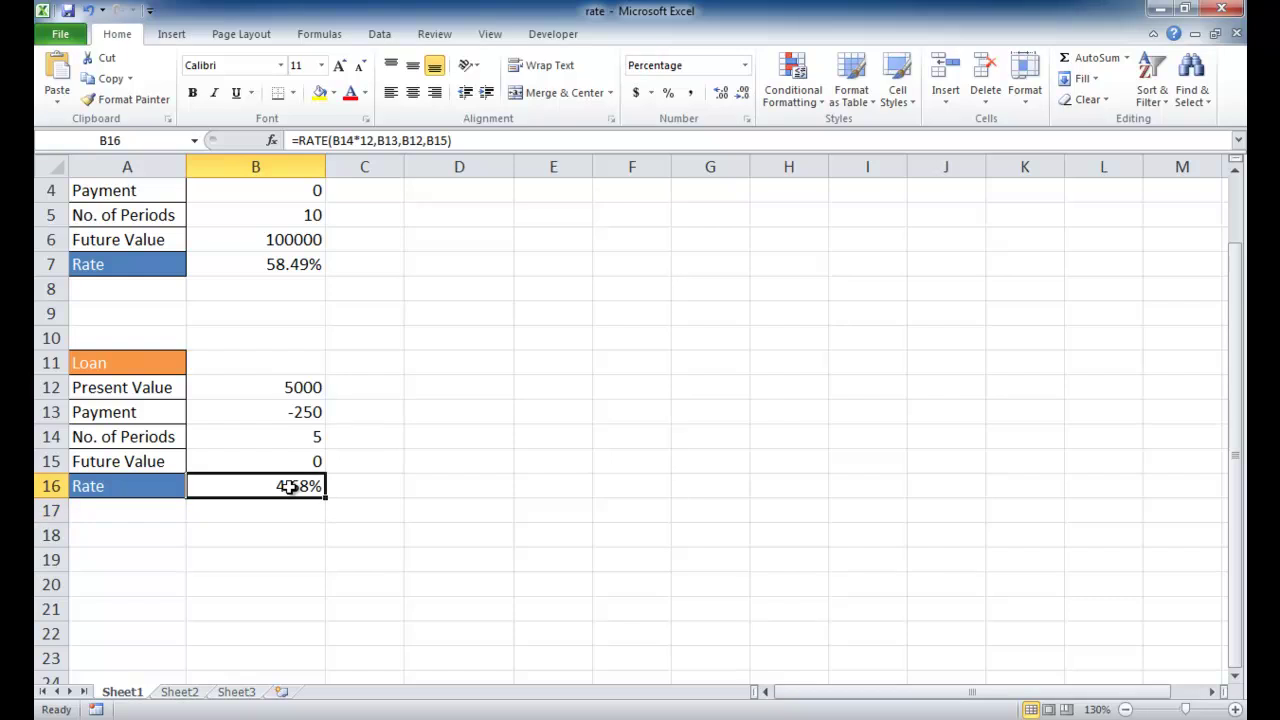
{"action": "left_click", "coordinate": [473, 141]}
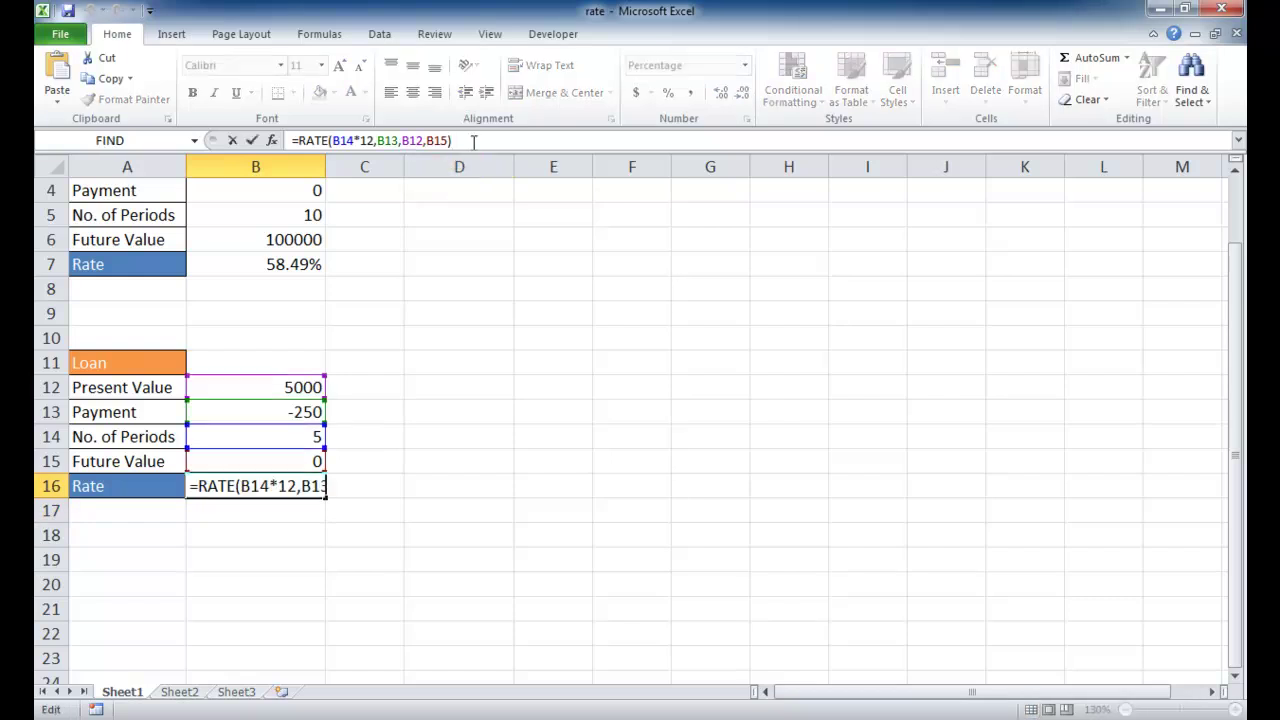
{"action": "type", "text": "*12"}
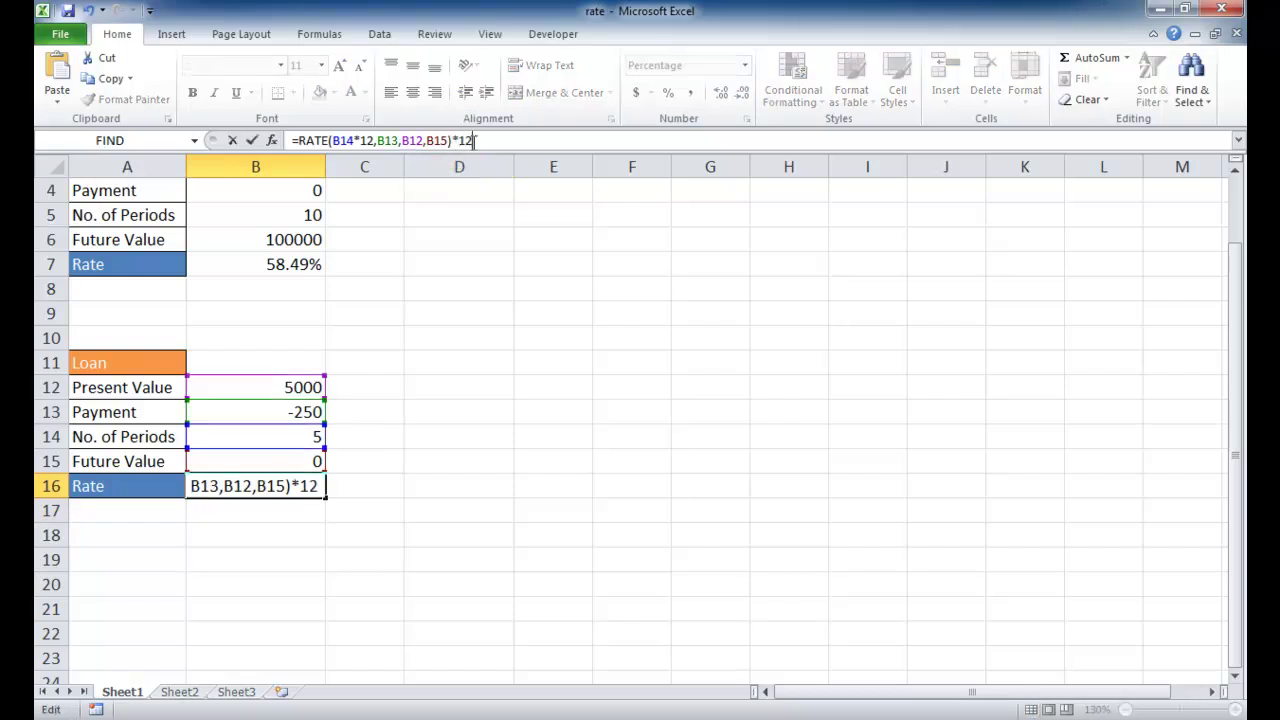
{"action": "key", "text": "Return"}
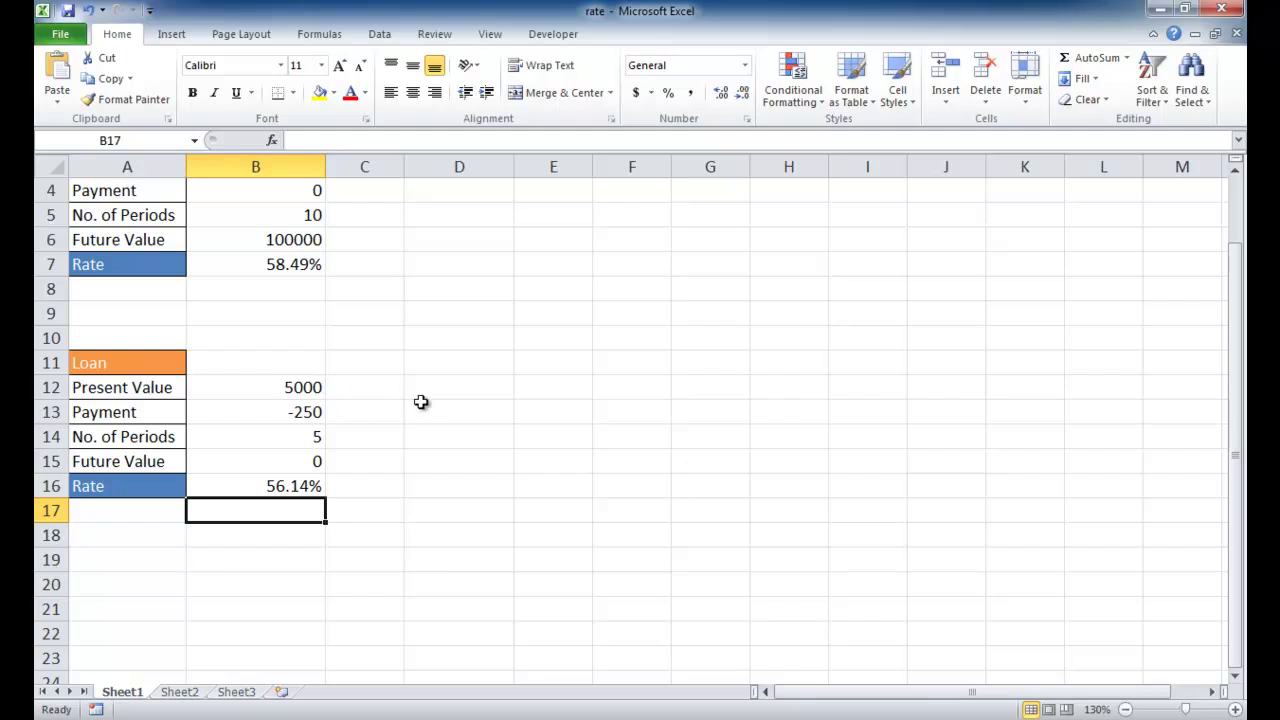
{"action": "scroll", "coordinate": [434, 403], "scroll_direction": "down", "scroll_amount": 4}
{"action": "scroll", "coordinate": [434, 403], "scroll_direction": "up", "scroll_amount": 5}
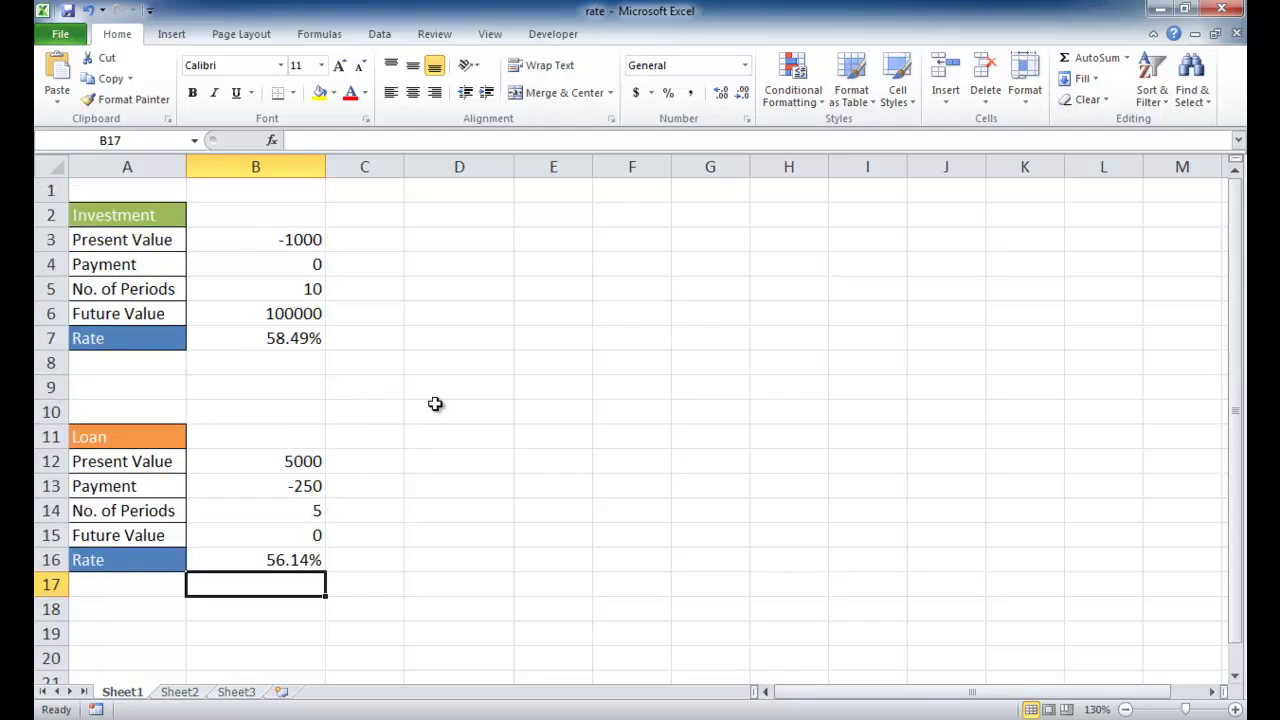